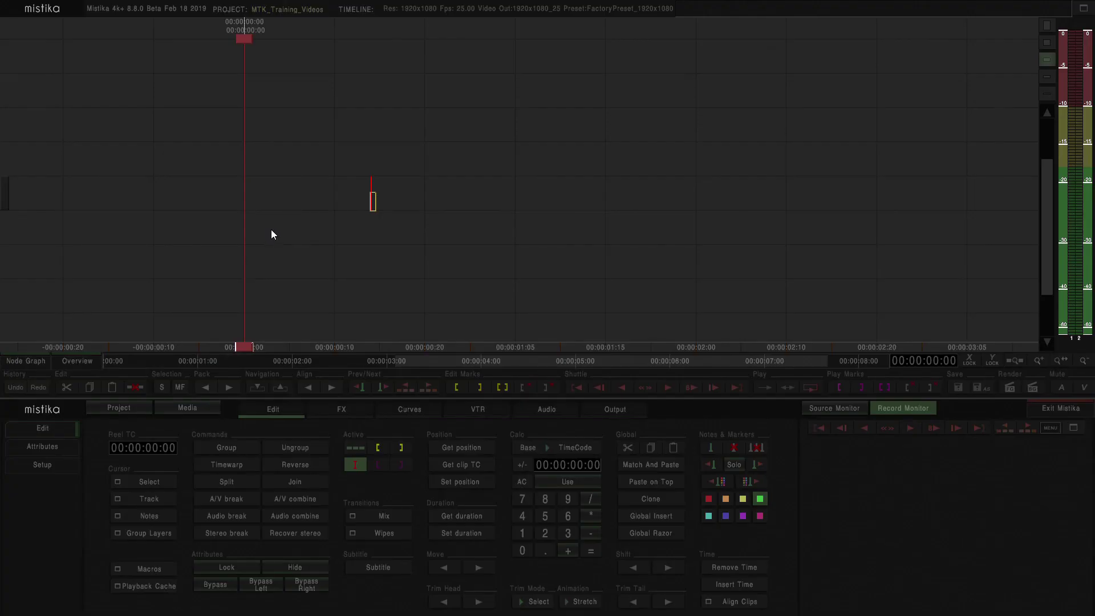
Step: Place a wipe effect from the Wipes palette on the track at the playhead
left_click(373, 532)
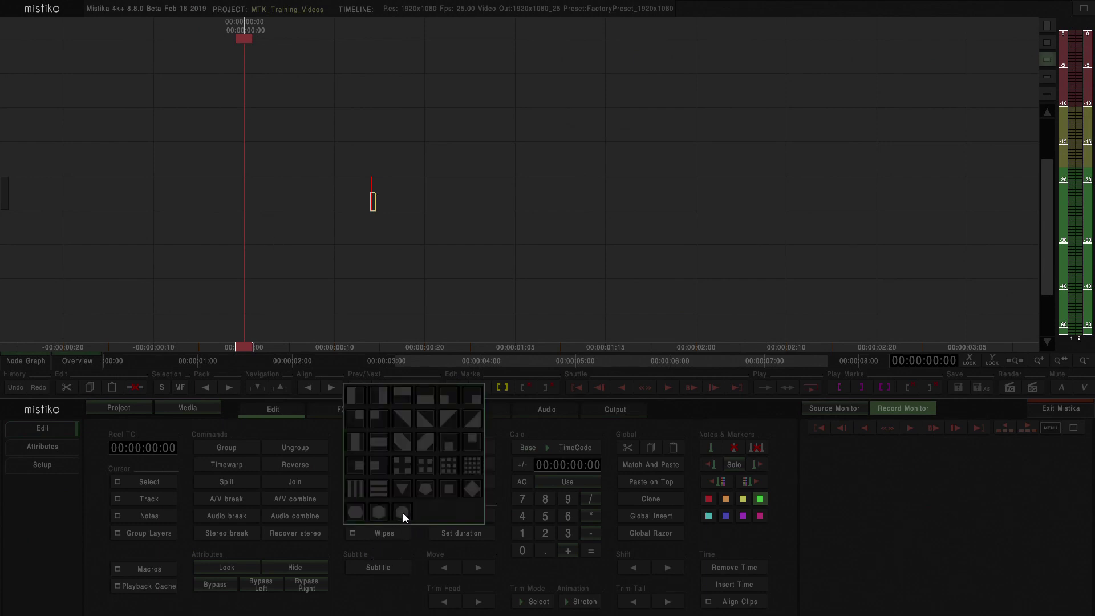
left_click(248, 214)
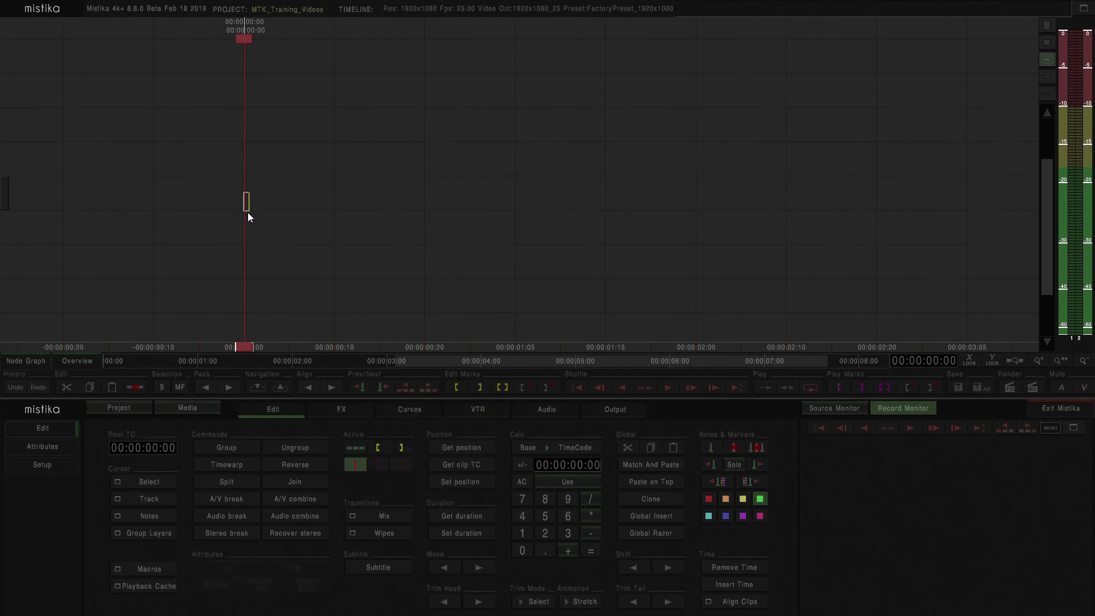
left_click(389, 534)
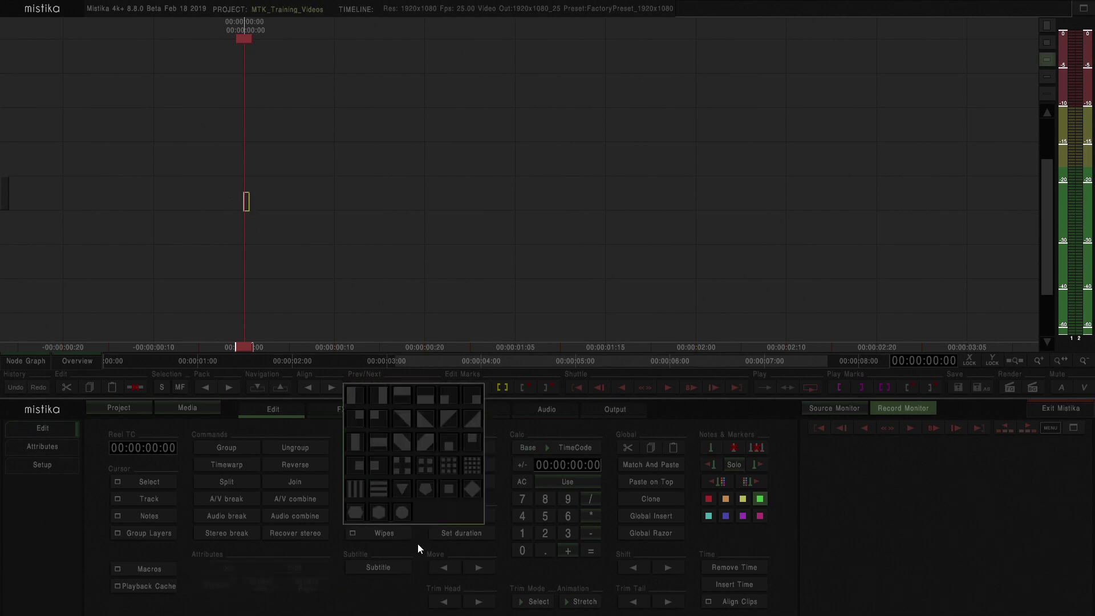
Step: Add the circle wipe, close the palette and mark the WipeCircle clip's full duration as in/out range
left_click(402, 513)
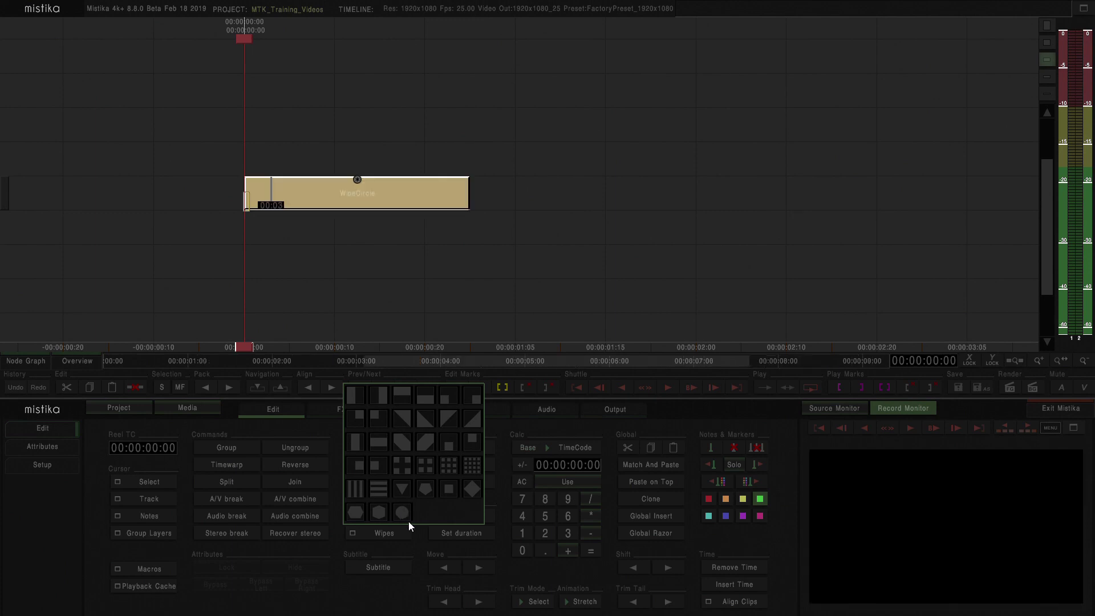
left_click(312, 137)
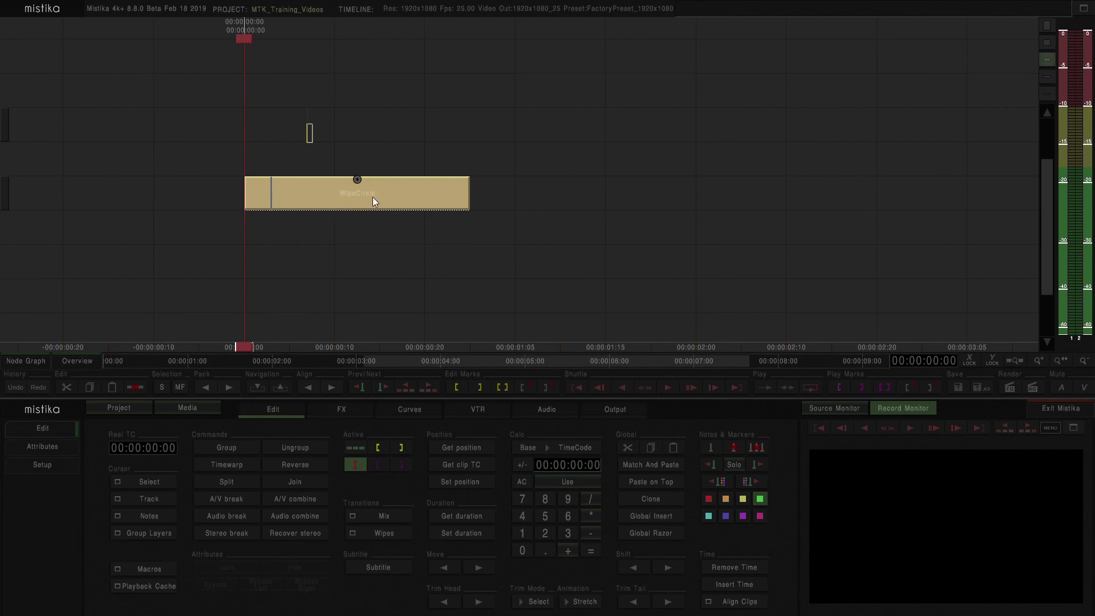
left_click(321, 199)
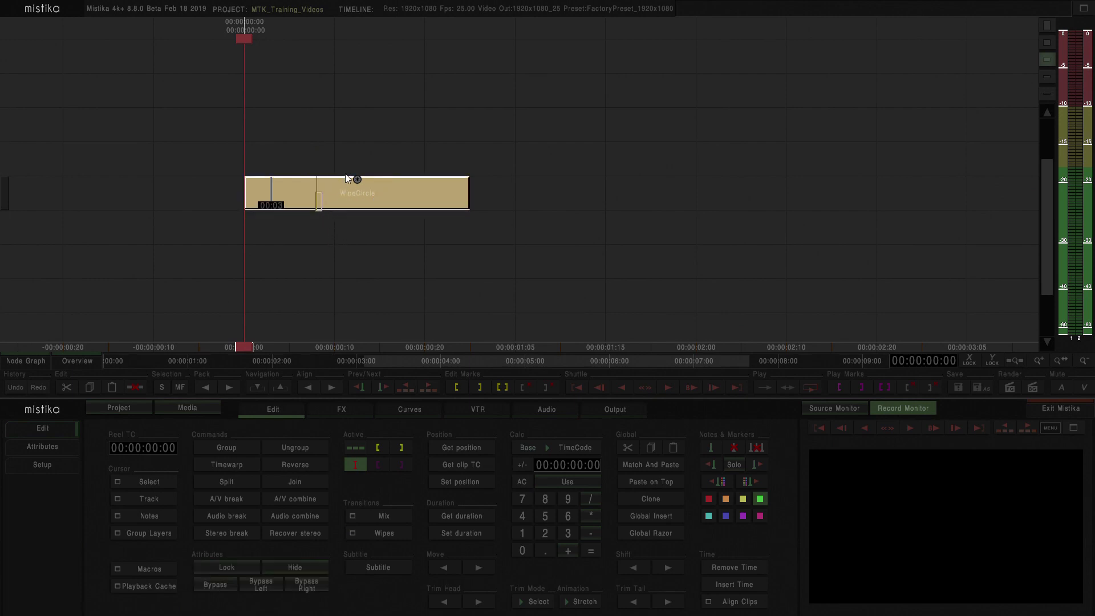
left_click(354, 210)
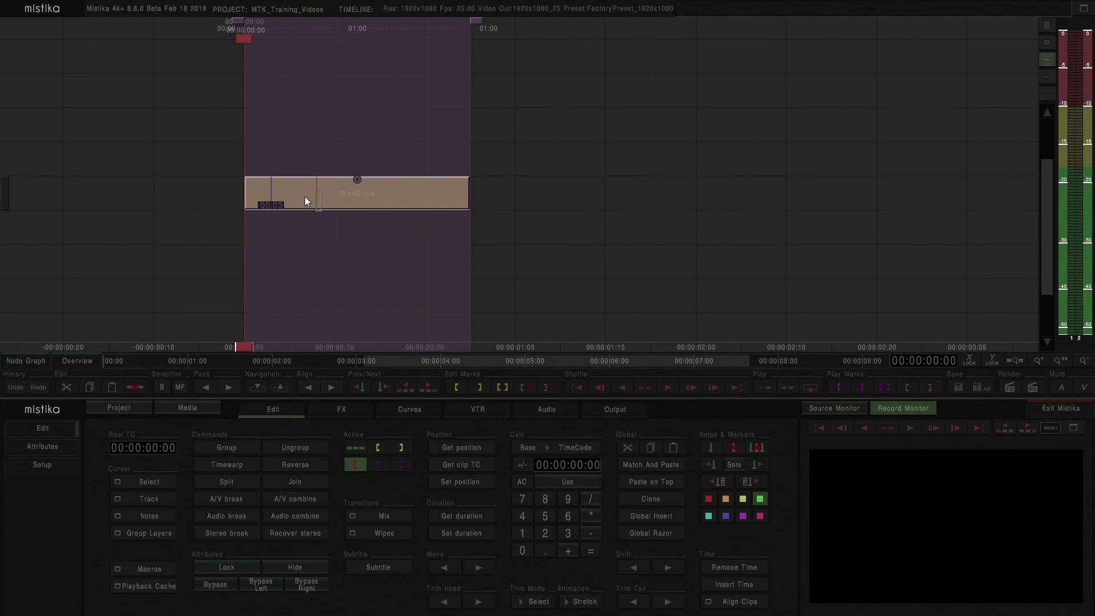
Step: Scrub to preview the wipe, return to frame 00:00 and select the WipeCircle clip for editing
mouse_move(309, 204)
left_mouse_down()
mouse_move(291, 206)
mouse_move(299, 192)
left_mouse_up()
scroll(299, 192, "up", 2)
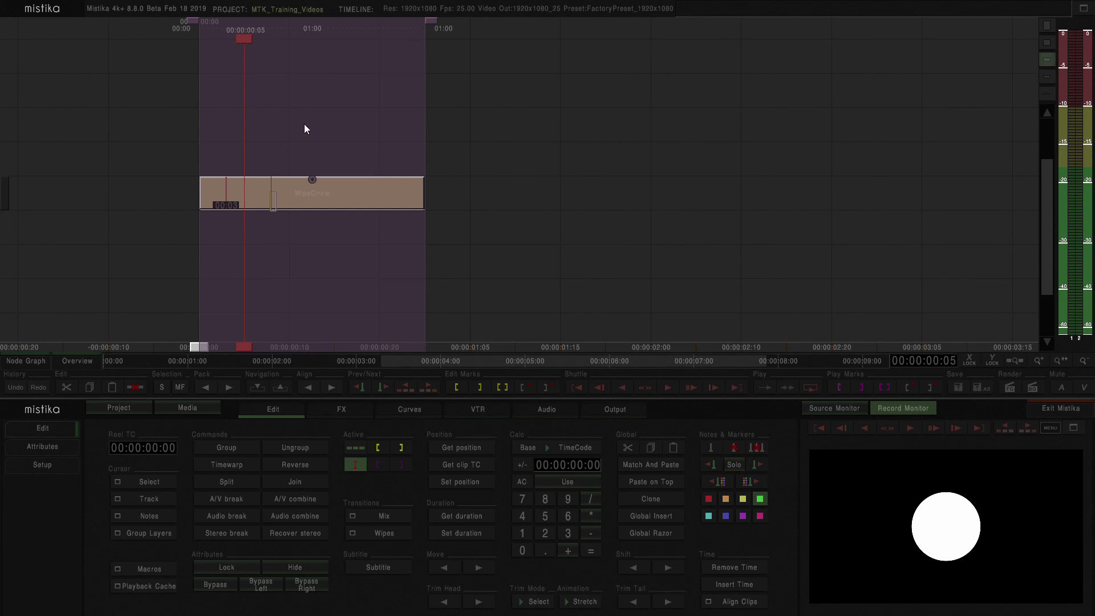
key("Home")
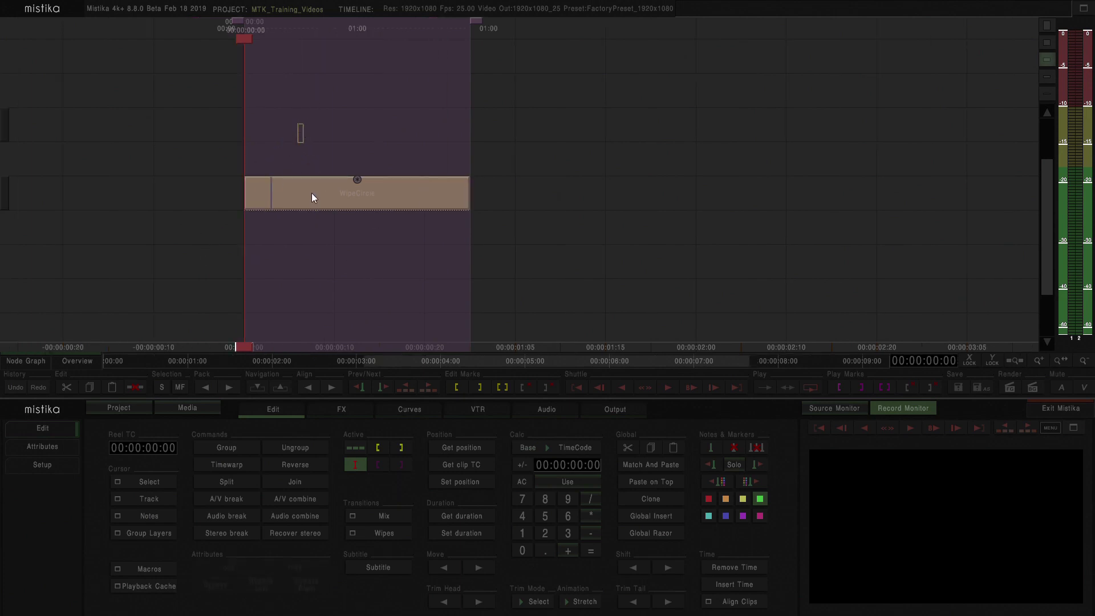
left_click(332, 195)
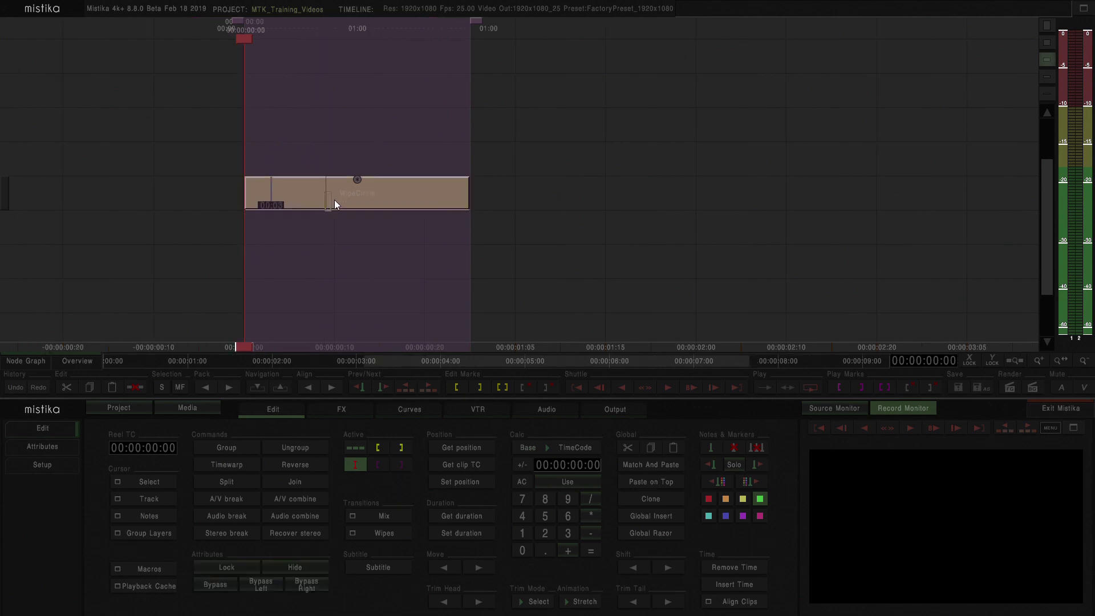
double_click(307, 196)
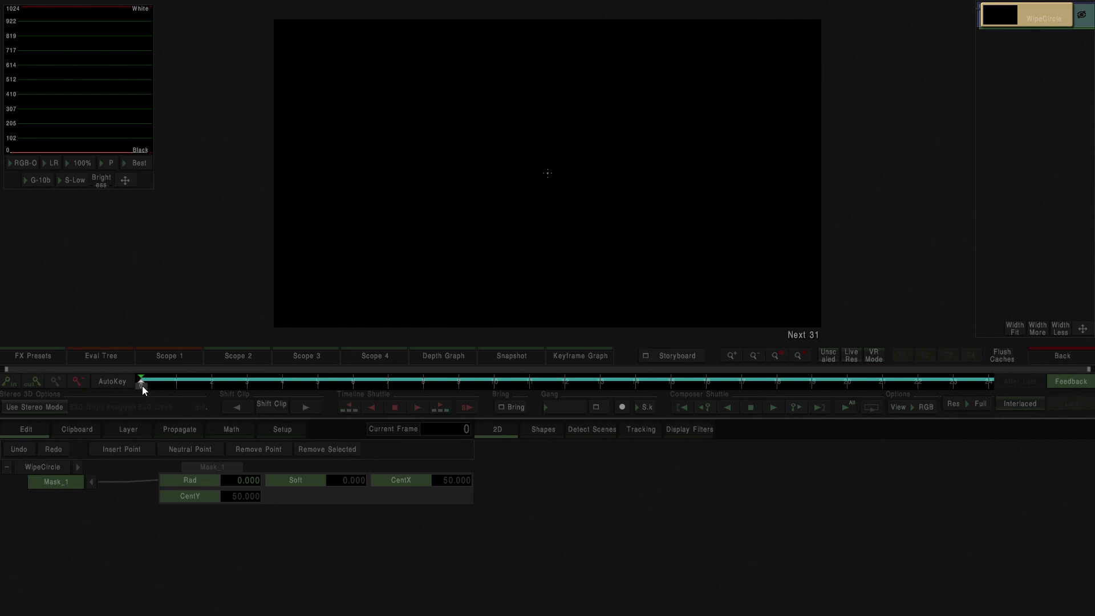
mouse_move(142, 384)
left_mouse_down()
mouse_move(918, 384)
mouse_move(143, 385)
mouse_move(317, 384)
left_mouse_up()
left_click_drag(253, 403, 92, 403)
Step: Toggle the waveform, vectorscope, histogram and fourth scope displays on and off again
left_click(245, 357)
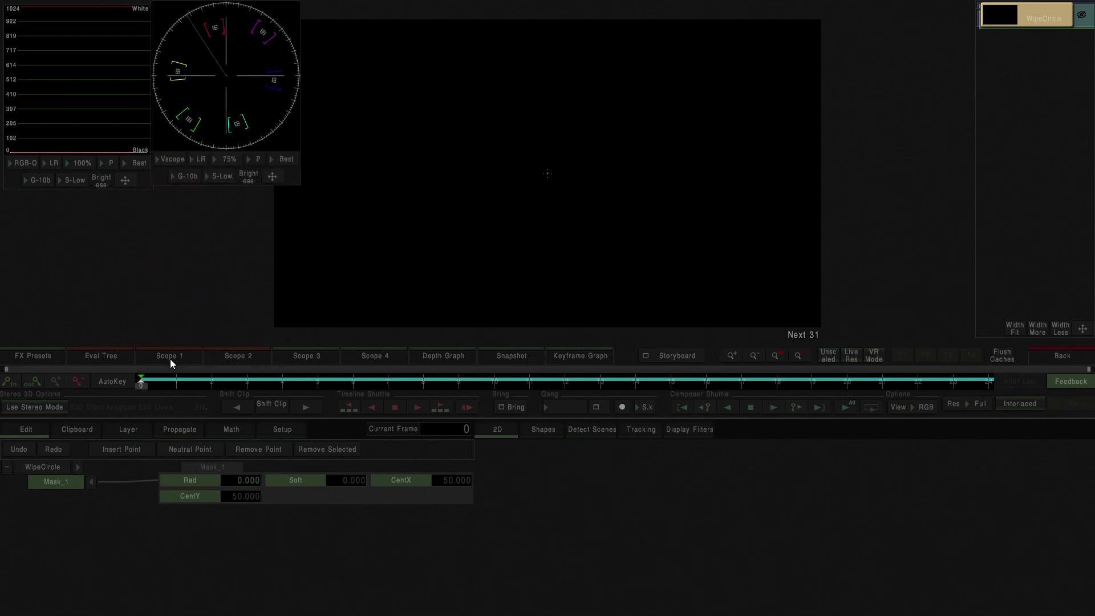
left_click(173, 358)
left_click(236, 356)
left_click(183, 358)
left_click(231, 358)
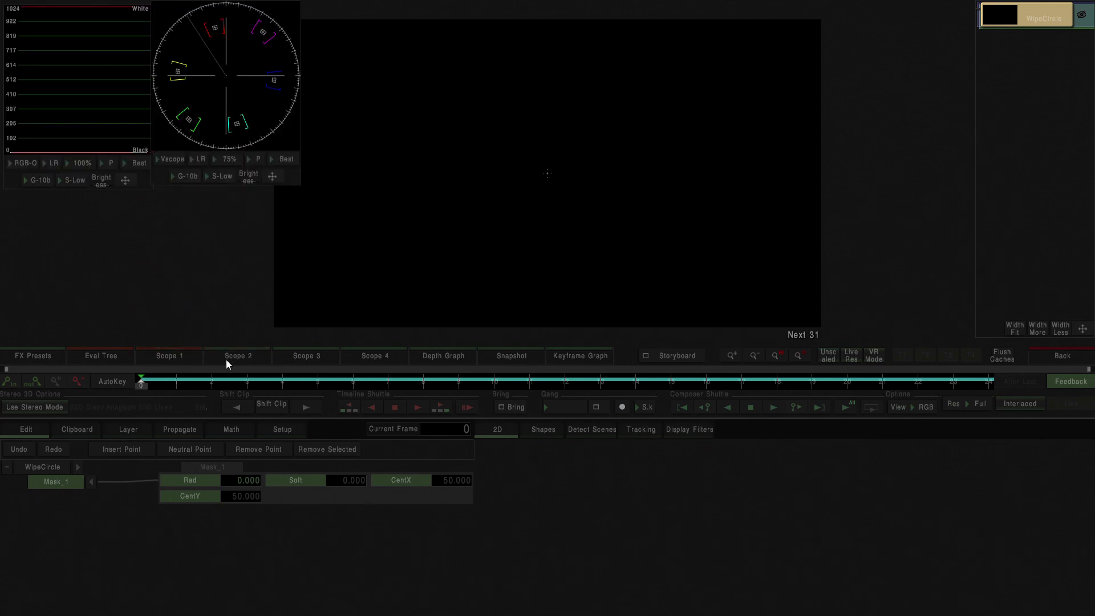
left_click(308, 356)
left_click(377, 357)
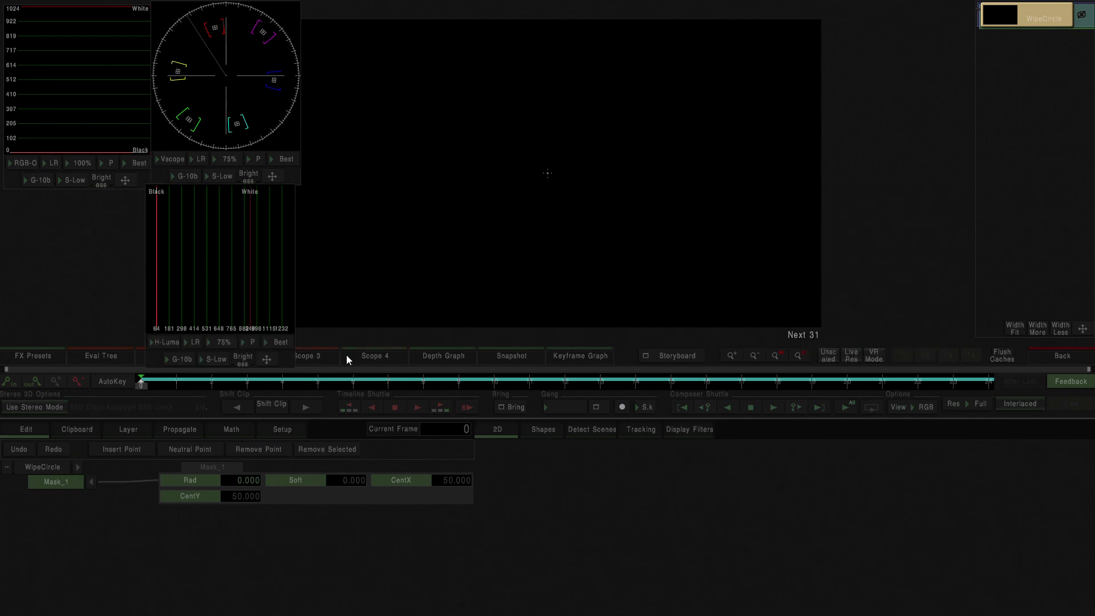
left_click(307, 357)
left_click(238, 356)
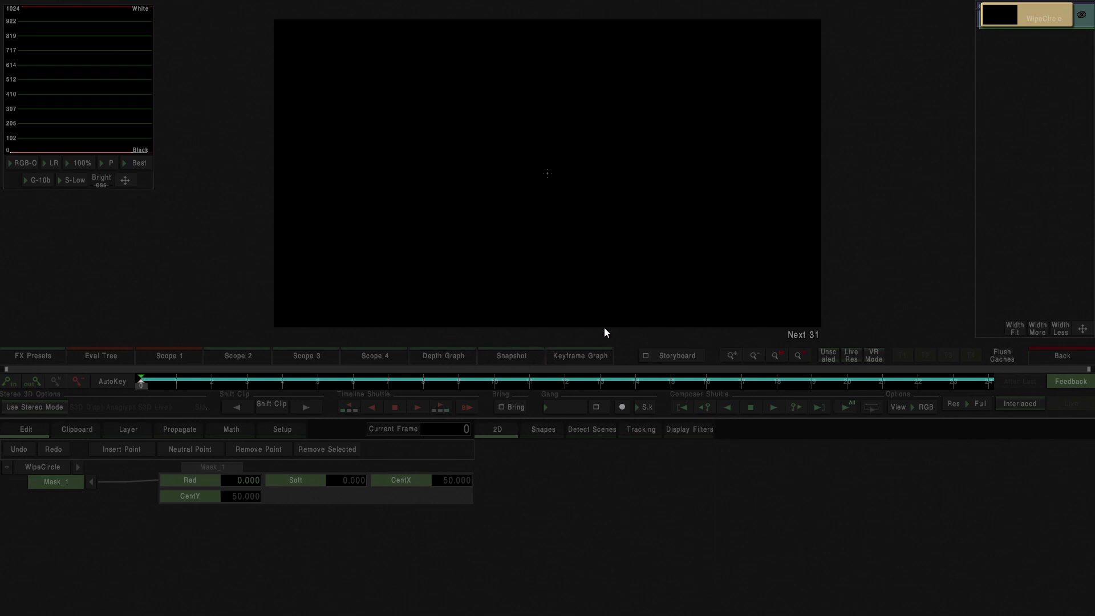
left_click(574, 357)
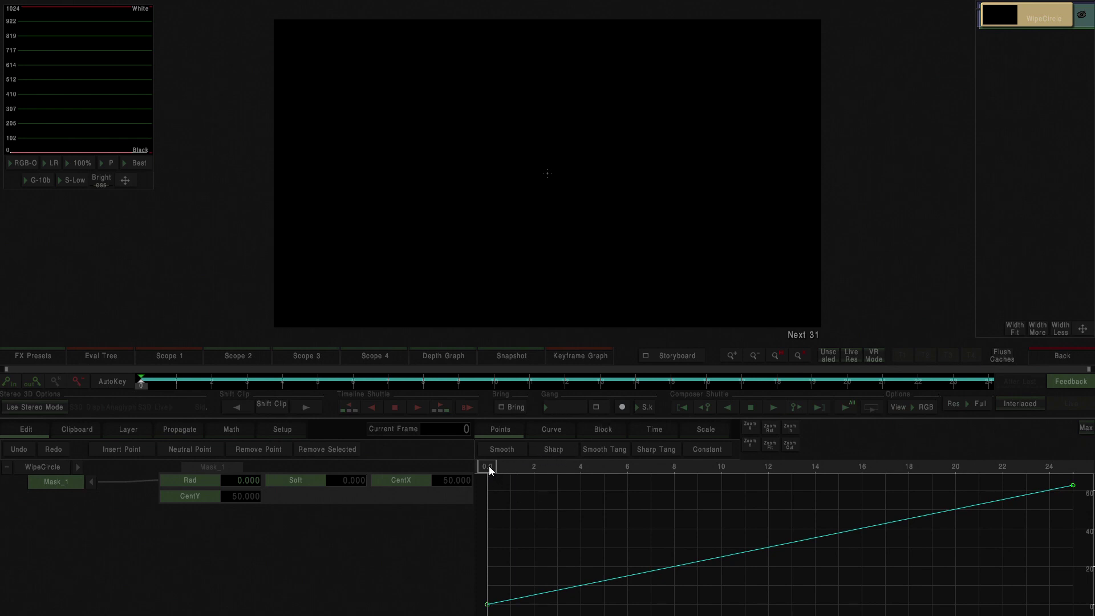
mouse_move(489, 466)
left_mouse_down()
mouse_move(893, 496)
mouse_move(476, 508)
left_mouse_up()
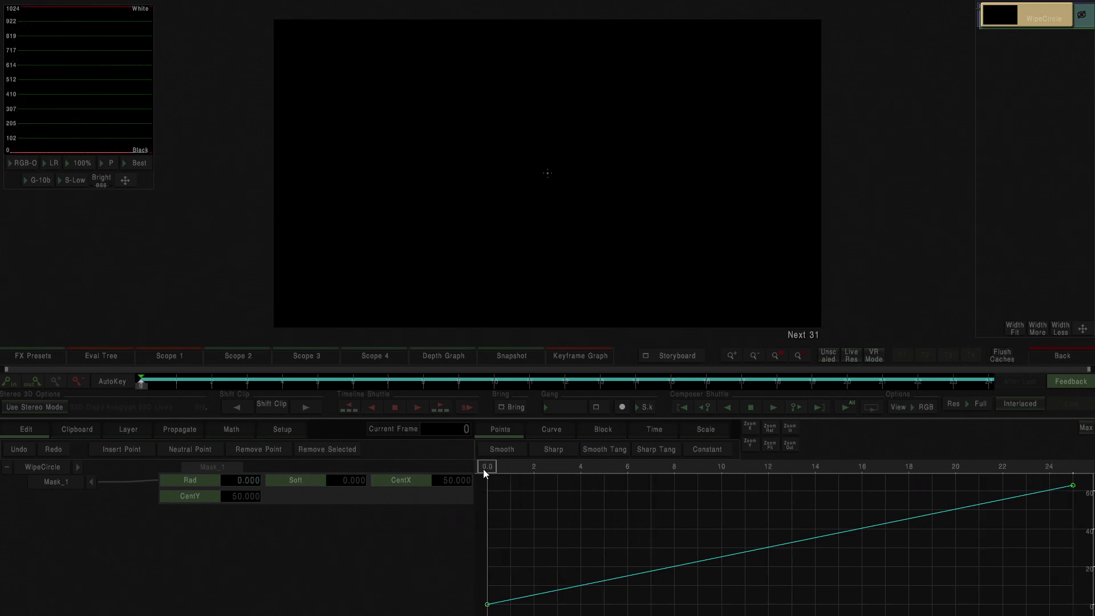
left_click(276, 527)
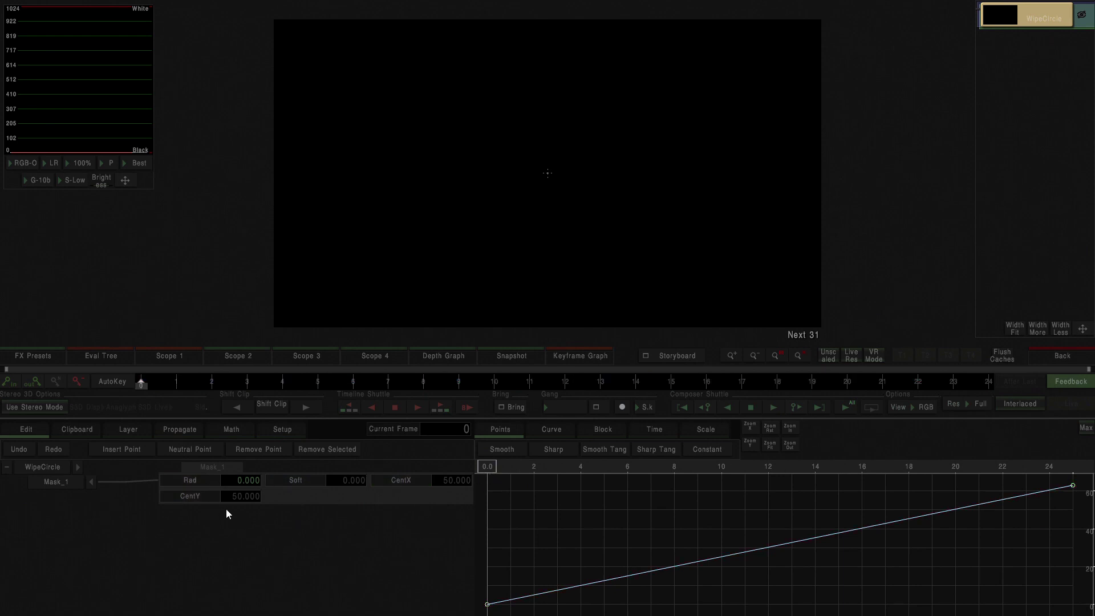
left_click(191, 479)
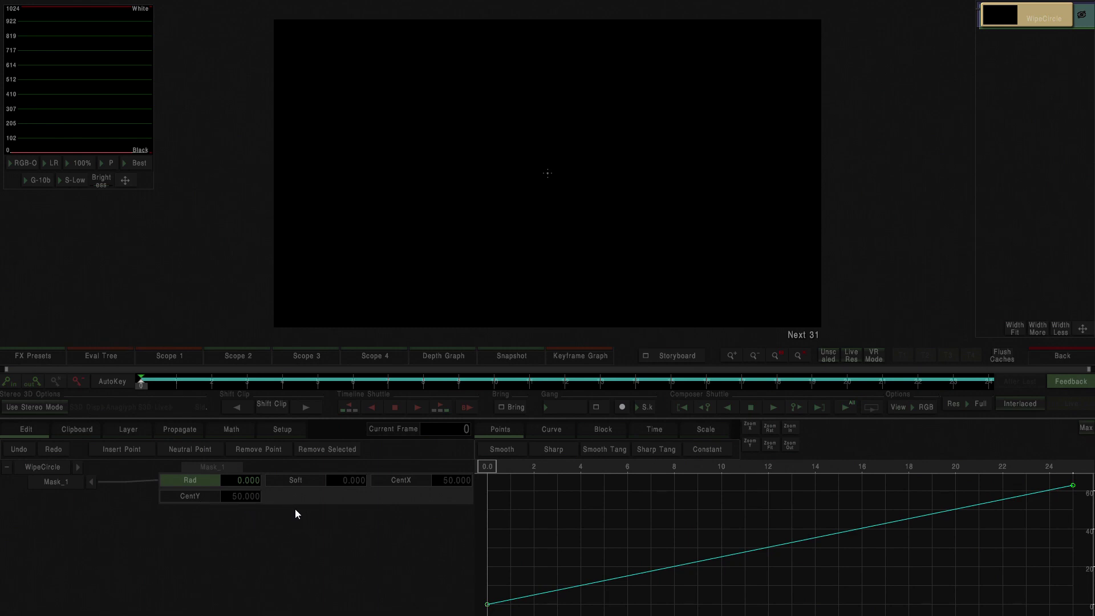
left_click(188, 542)
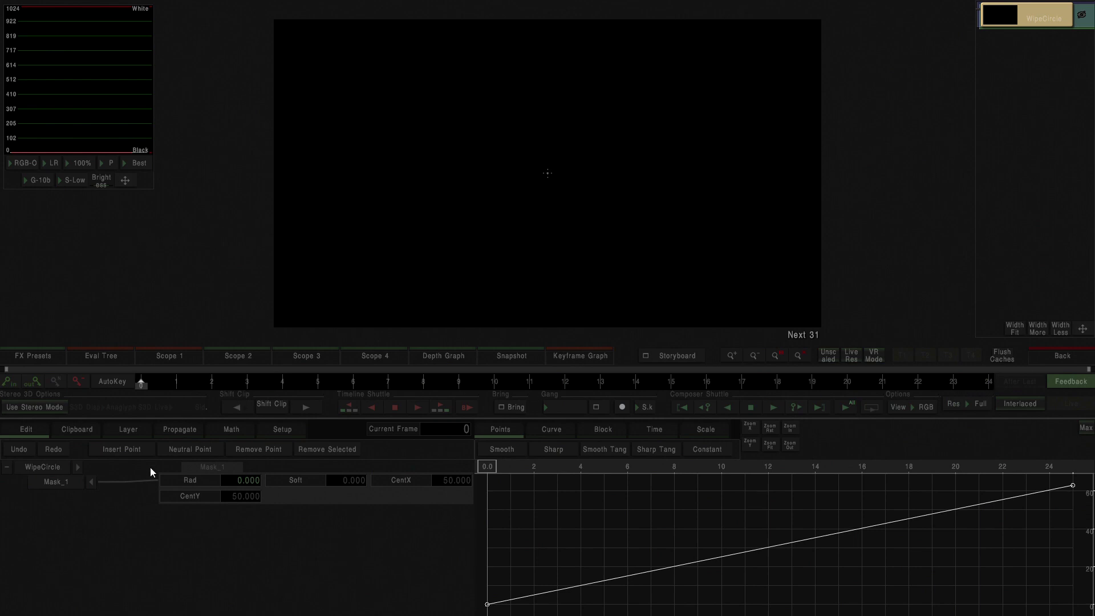
left_click(190, 479)
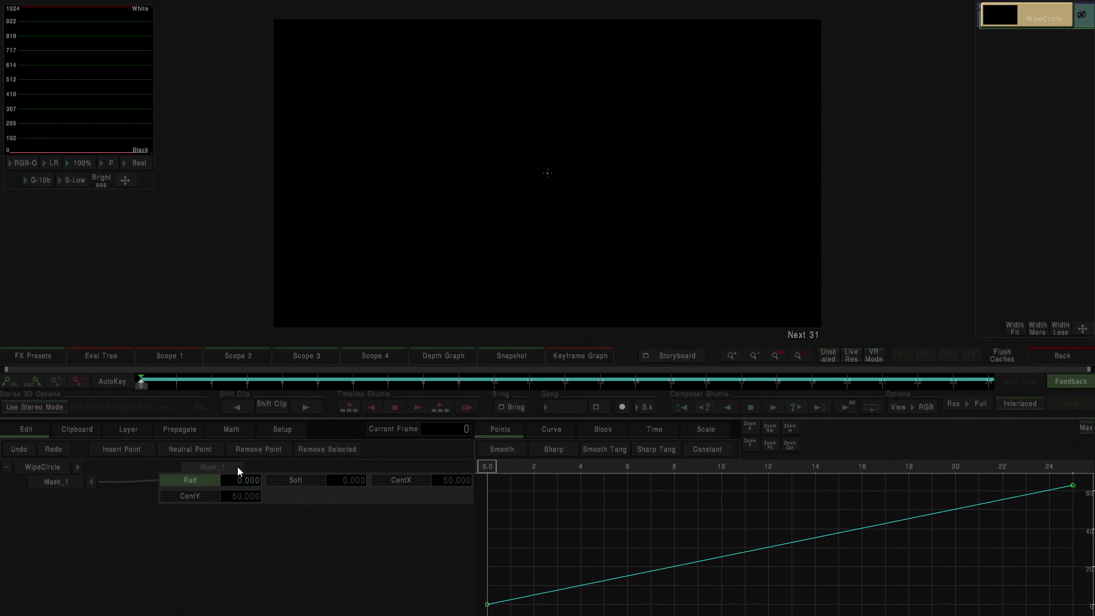
key("Right")
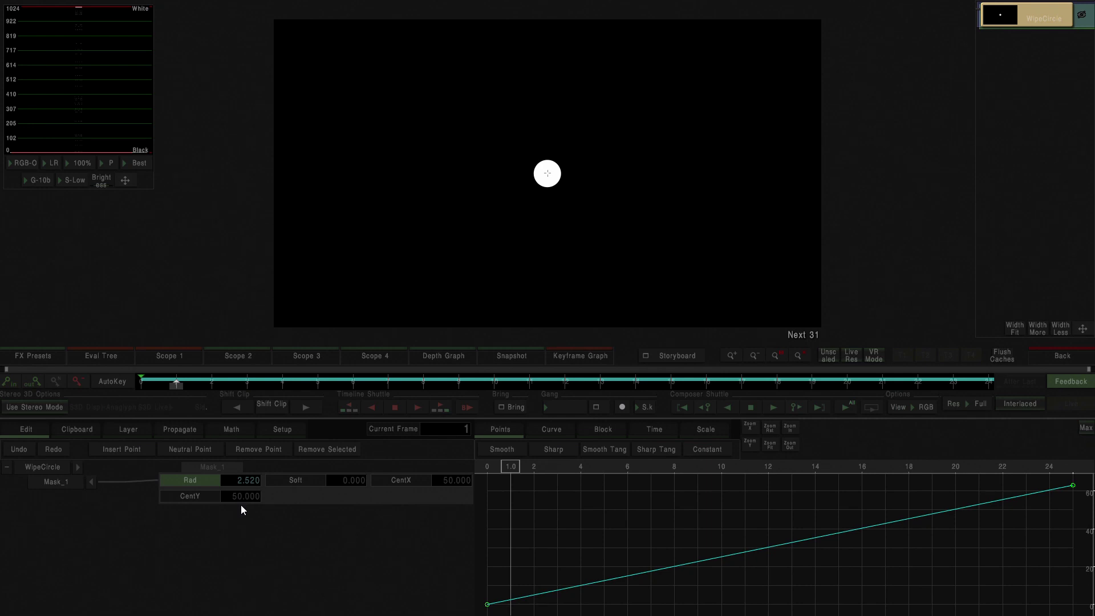
key("Right")
key("Right")
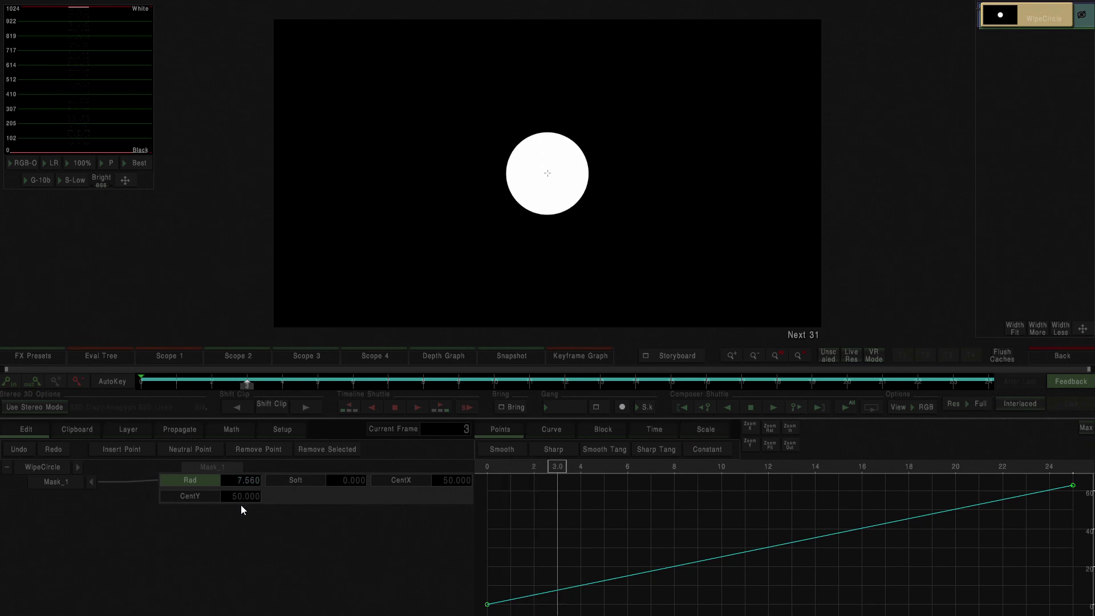
key("Right")
key("Right")
key("Right")
key("Right")
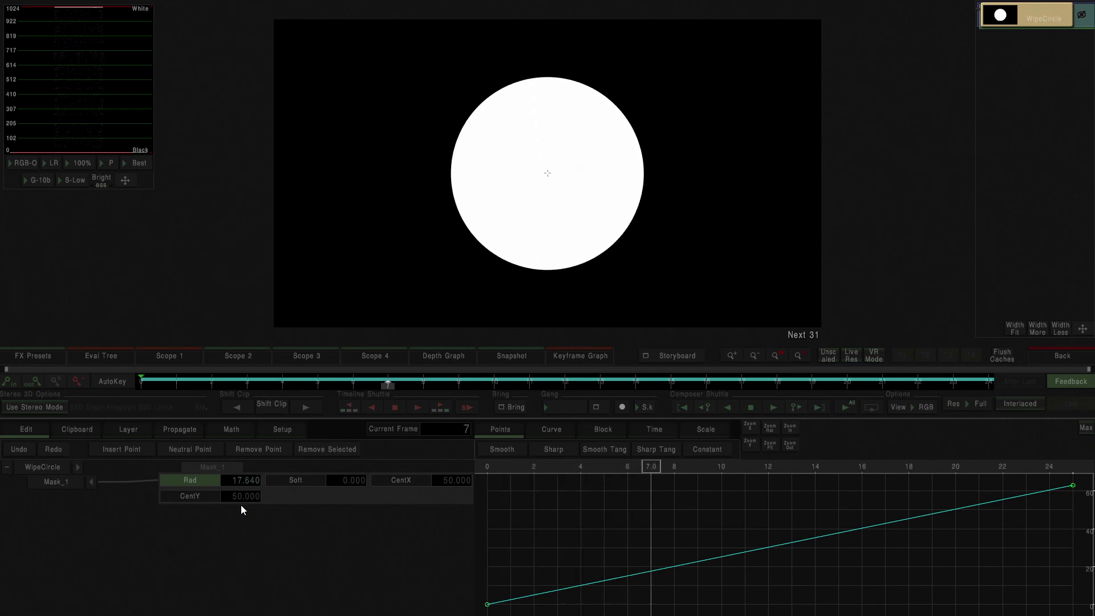
key("Right")
key("Right")
key("Right")
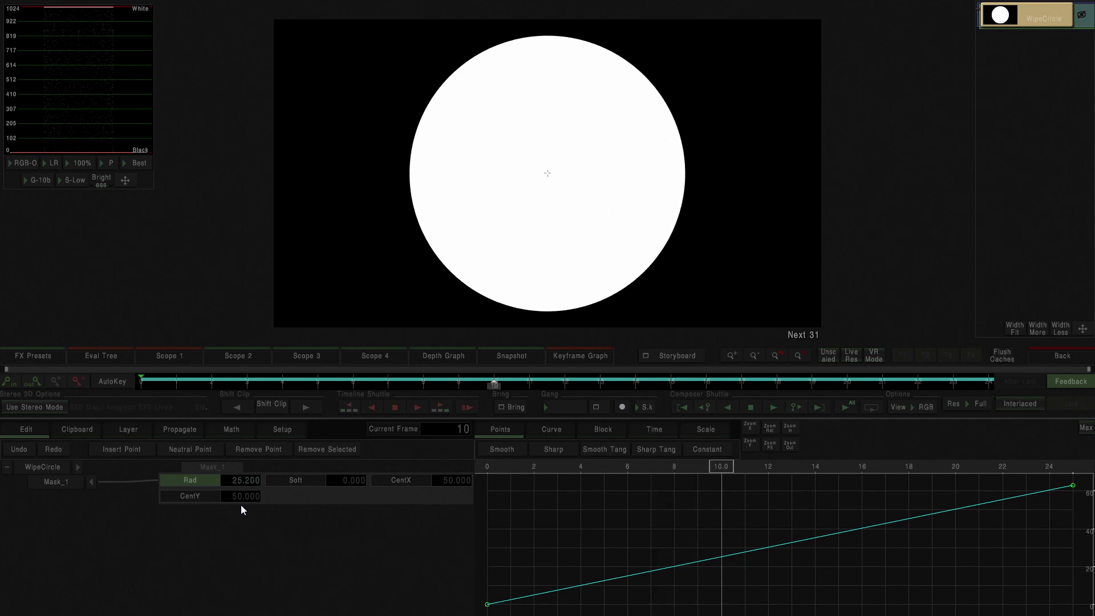
key("Right")
key("Right")
key("Right")
key("Right")
key("Right")
key("Right")
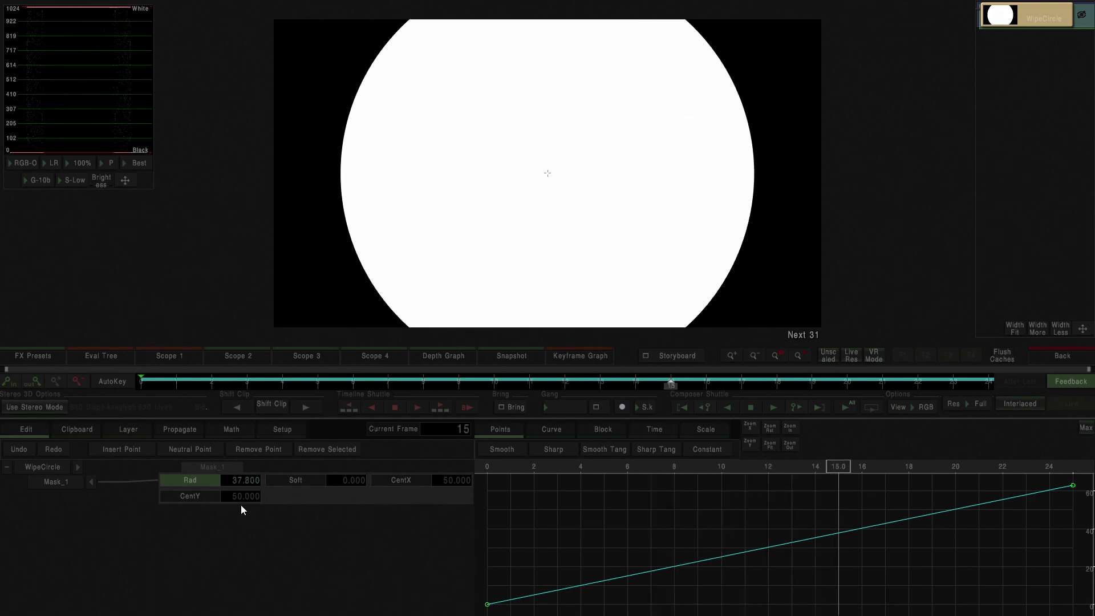
key("Right")
key("Right")
key("Right")
key("Right")
key("Right")
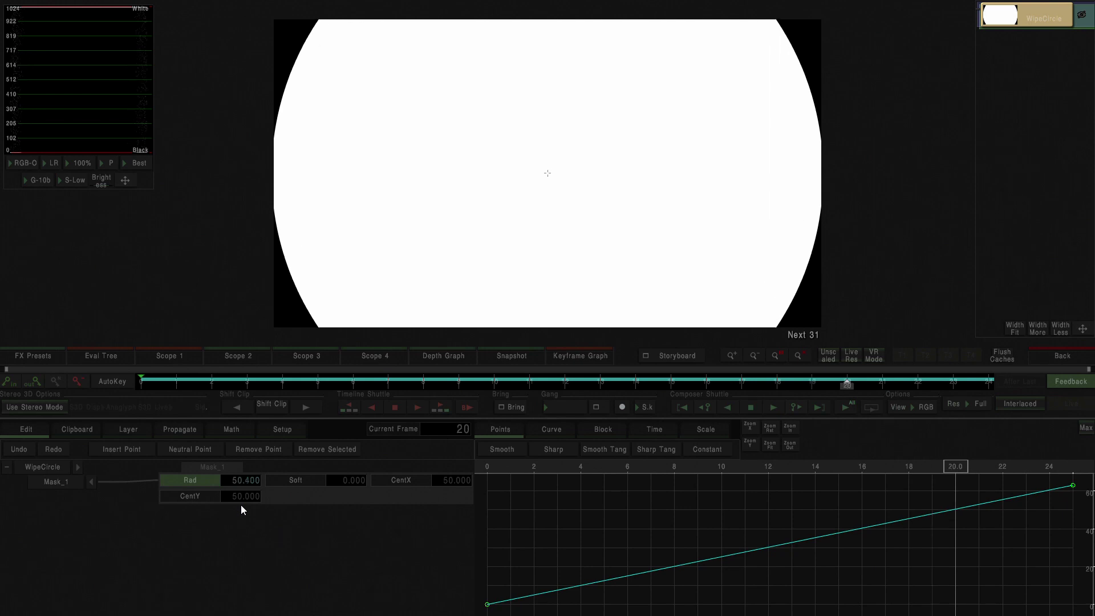
key("Right")
key("Right")
key("Right")
key("Right")
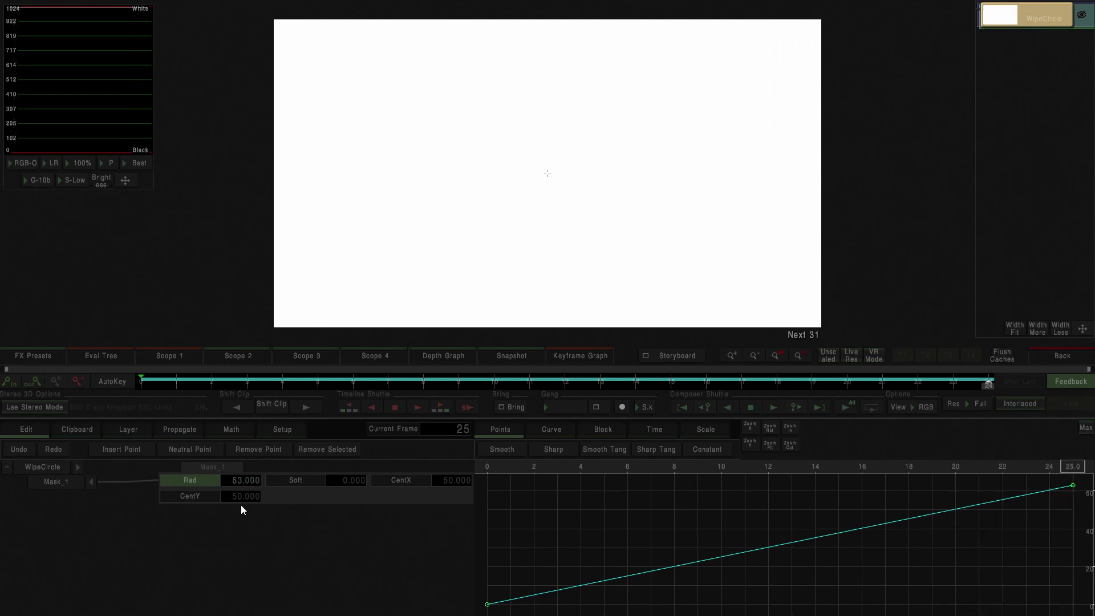
key("Left")
key("Left")
key("Left")
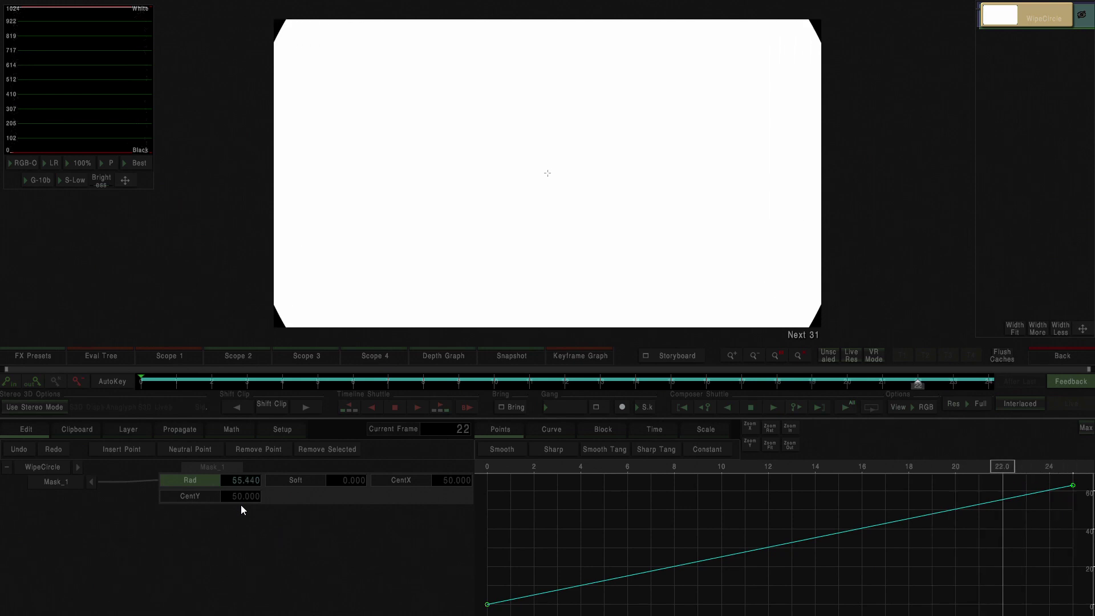
key("Left")
key("Left")
key("Left")
key("Left")
key("Left")
key("Left")
key("Left")
key("Left")
key("Left")
key("Left")
key("Left")
key("Left")
key("Left")
key("Left")
key("Left")
key("Left")
key("Left")
key("Left")
key("Left")
key("Left")
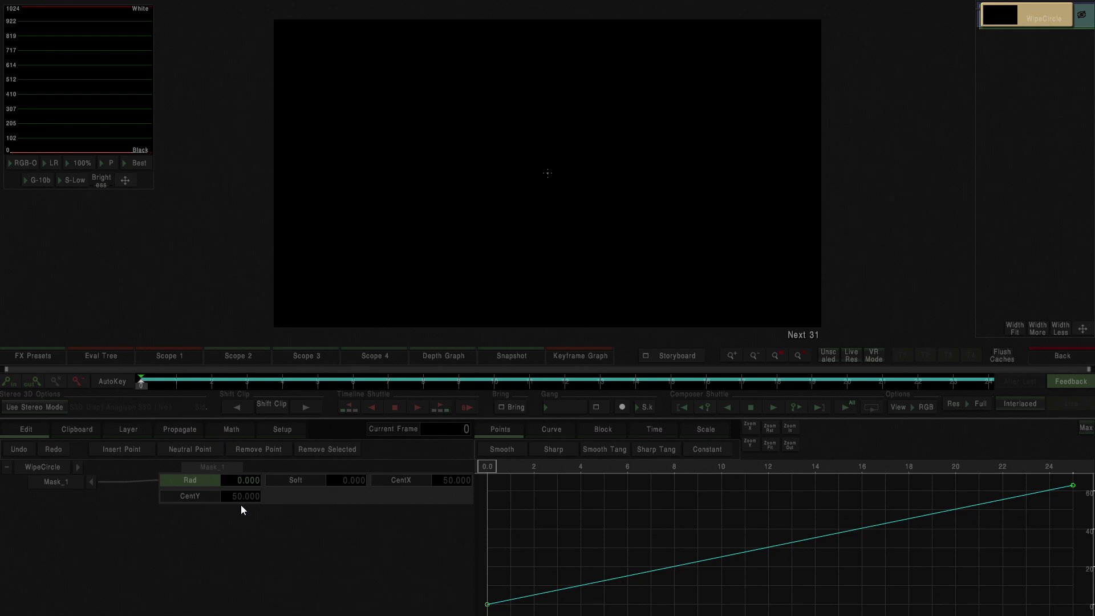
key("space")
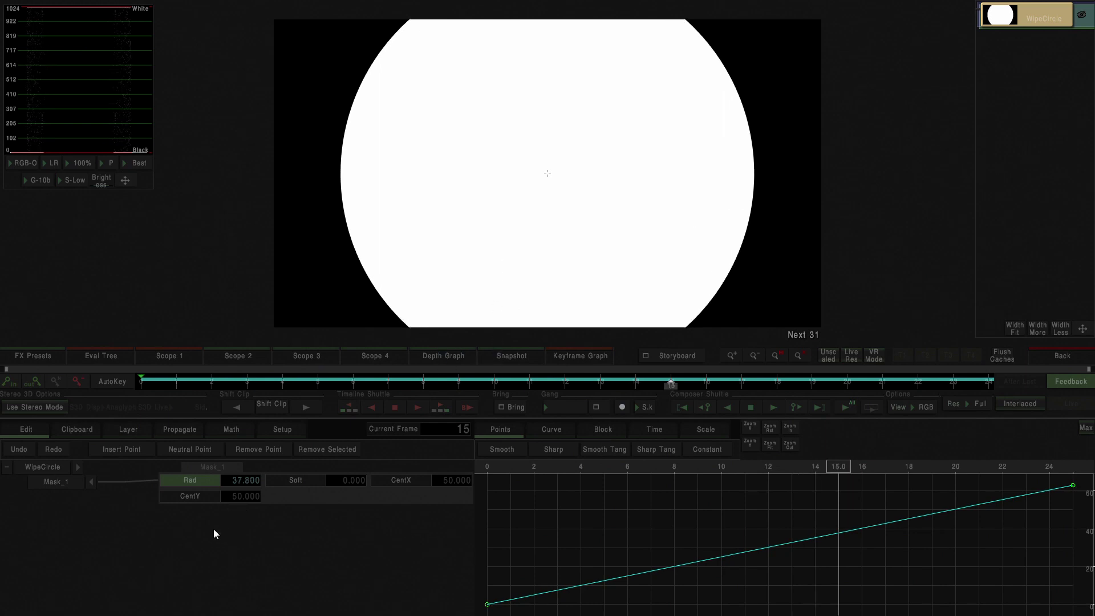
Step: Clear the radius keyframes to a static 25, move to frame 6 and select the Soft parameter
left_click(210, 482)
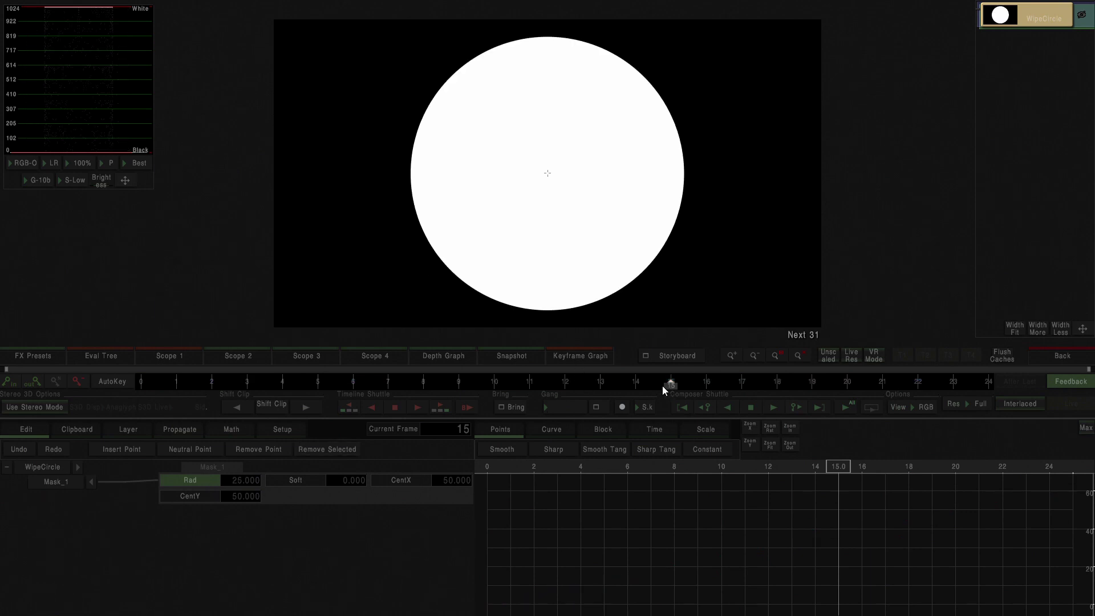
mouse_move(670, 383)
left_mouse_down()
mouse_move(179, 382)
mouse_move(870, 382)
mouse_move(353, 382)
left_mouse_up()
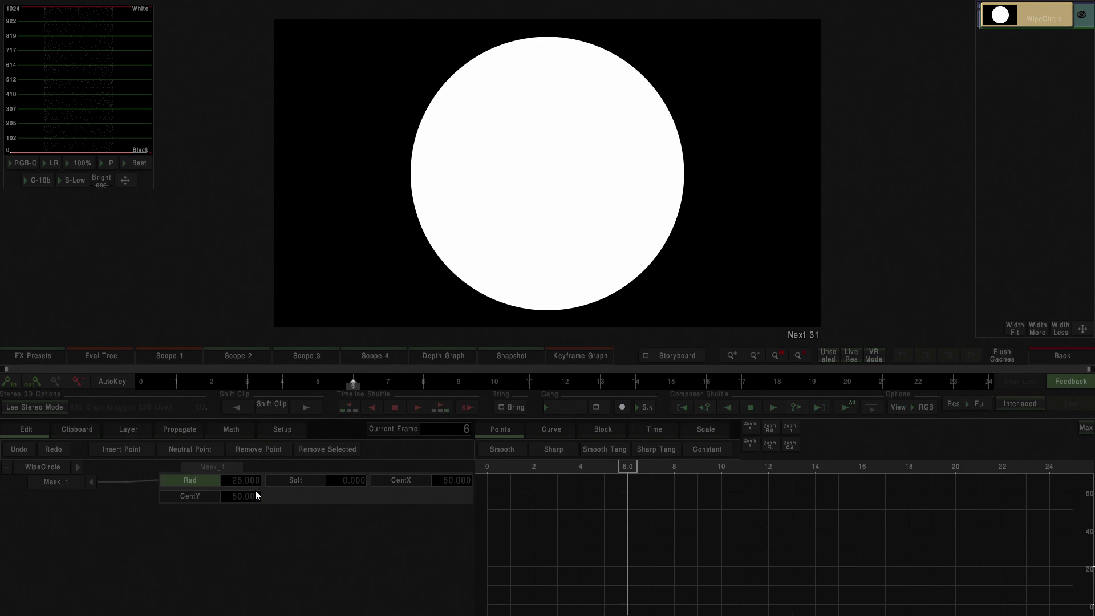
left_click(340, 482)
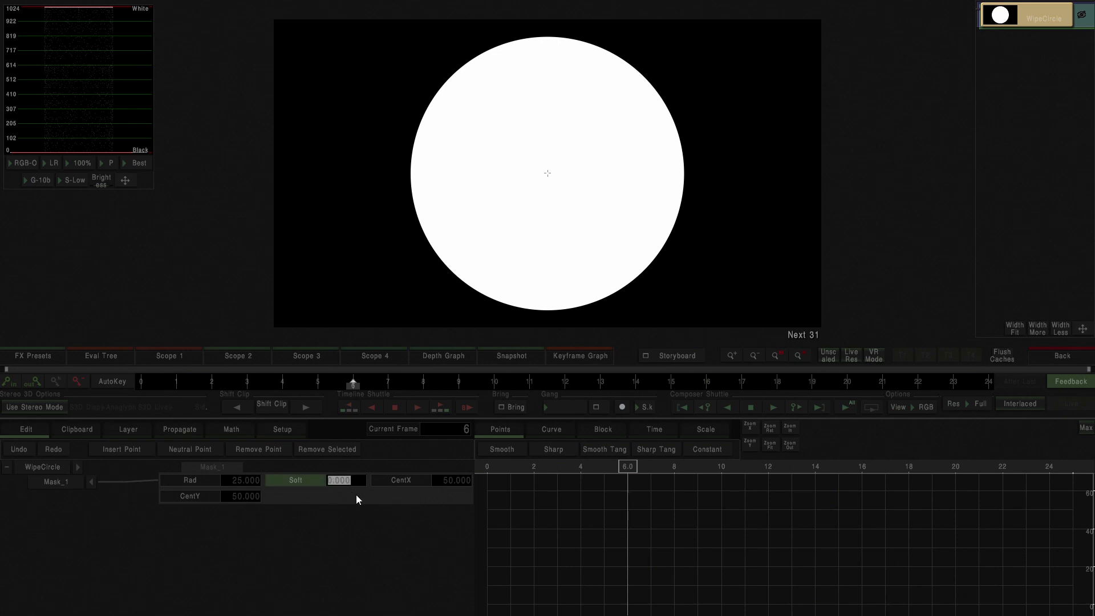
key("Return")
mouse_move(331, 480)
left_mouse_down()
mouse_move(335, 389)
mouse_move(319, 490)
left_mouse_up()
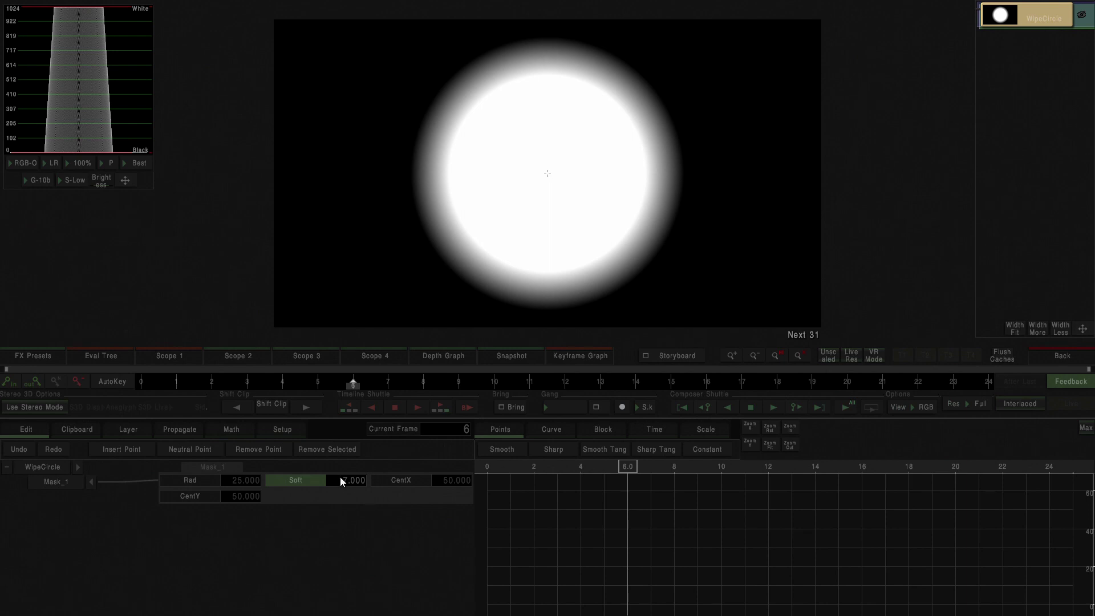
left_click_drag(338, 479, 342, 516)
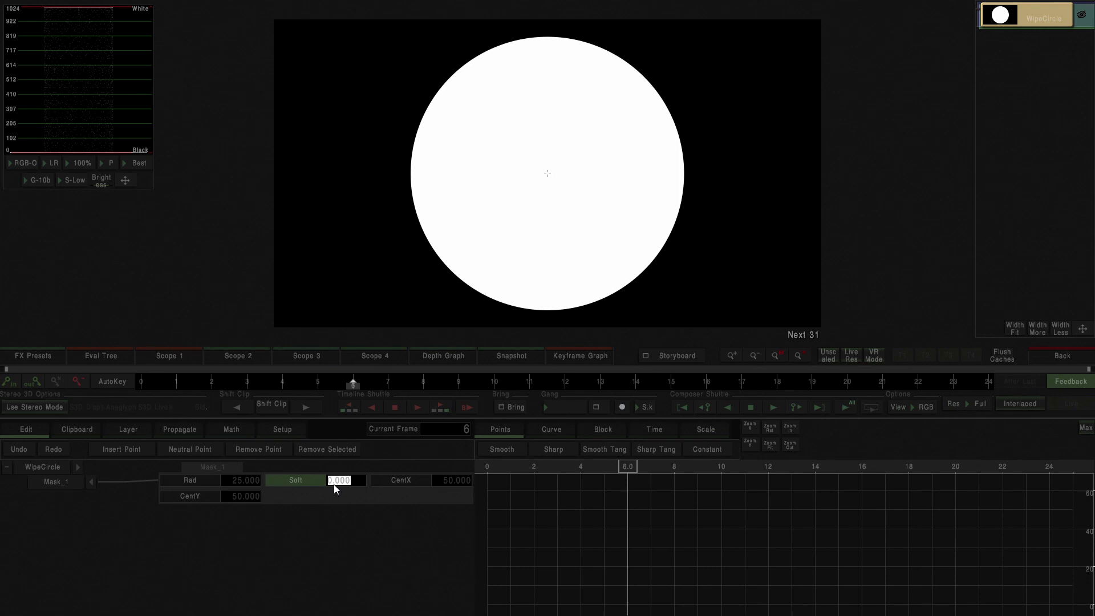
type("10")
key("Return")
type("20")
key("Return")
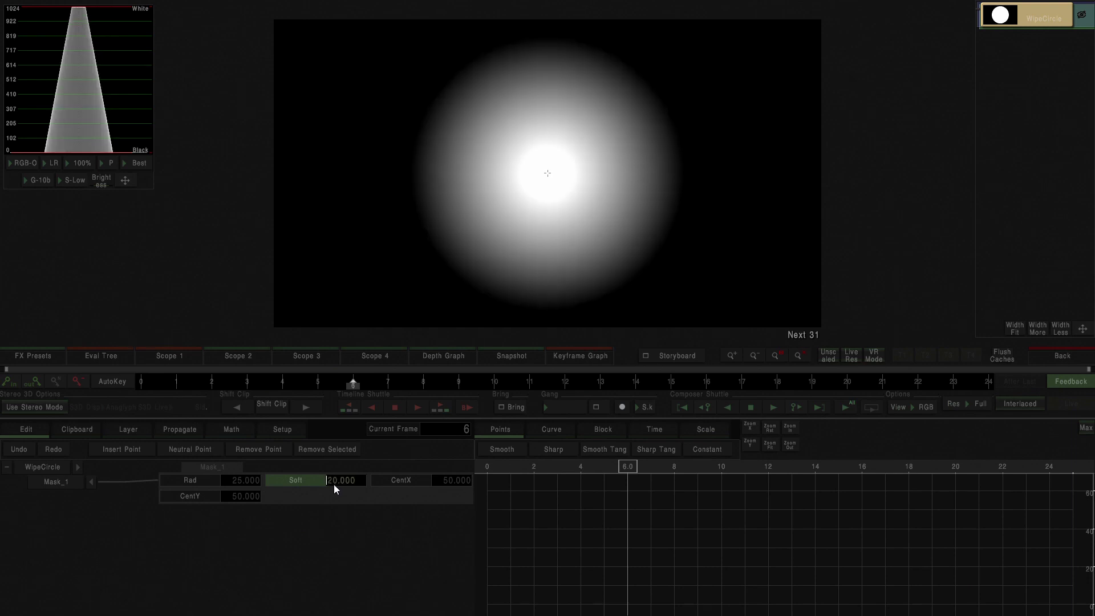
type("0")
key("Return")
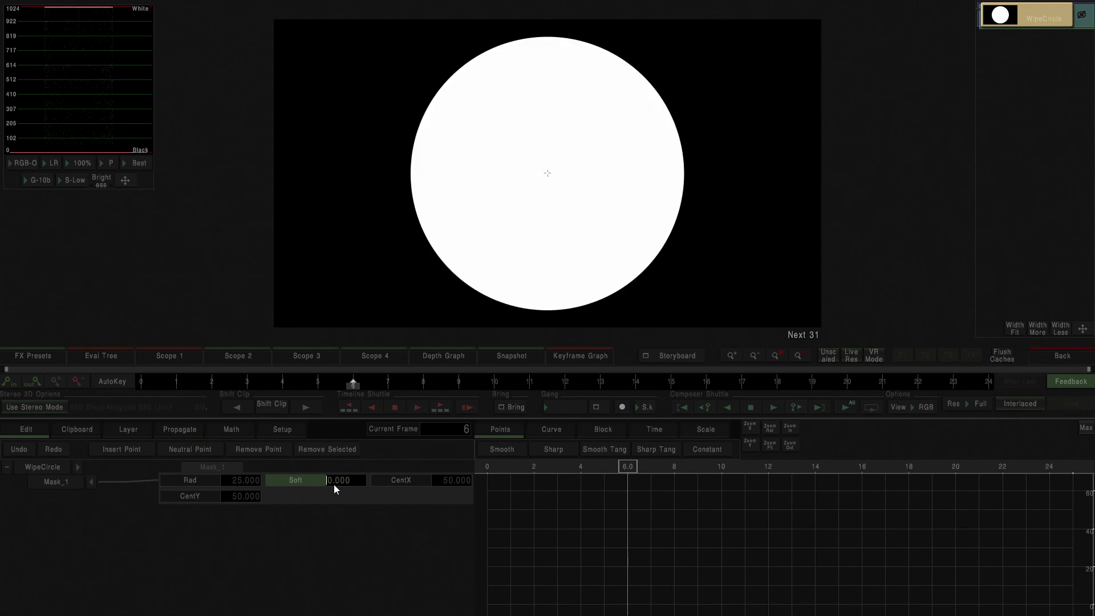
type("100")
key("Return")
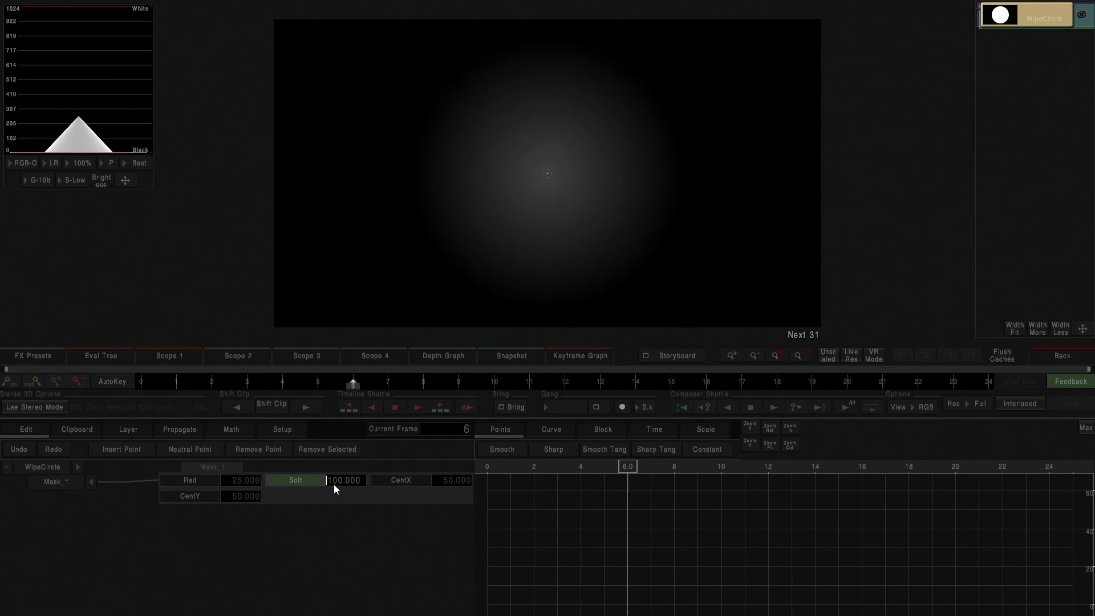
type("0")
key("Return")
key("ctrl+z")
key("ctrl+z")
key("ctrl+z")
key("ctrl+z")
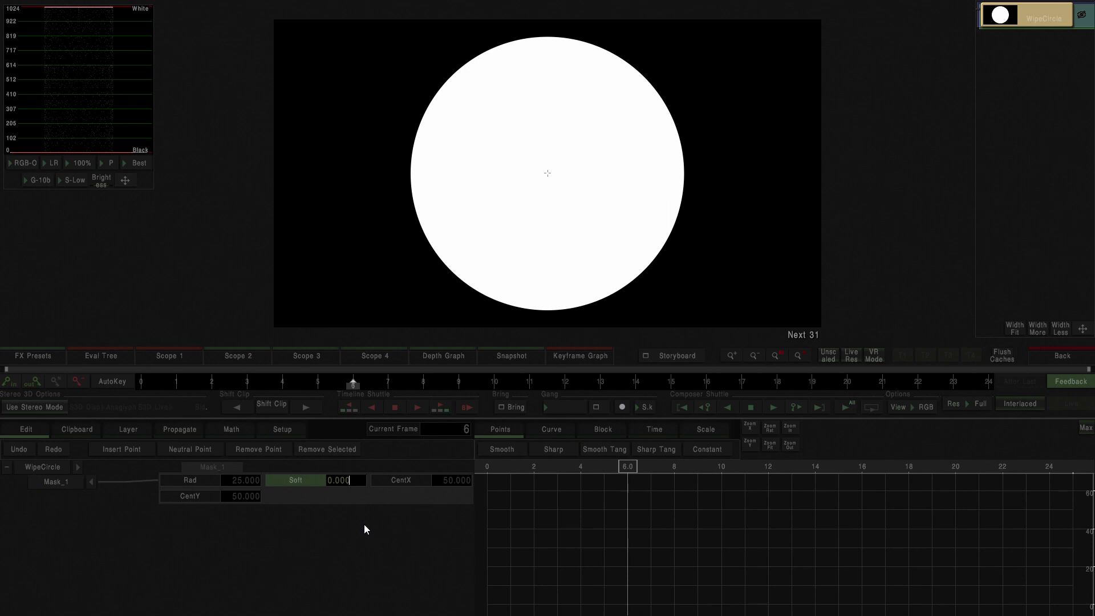
Step: Nudge the Soft value up to 2.300 with the arrow keys and confirm it
key("Up")
key("Up")
key("Up")
key("Up")
key("Up")
key("Up")
key("Up")
key("Up")
key("Up")
key("Up")
key("Up")
key("Up")
key("Up")
key("Up")
key("Up")
key("Up")
key("Up")
key("Up")
key("Up")
key("Up")
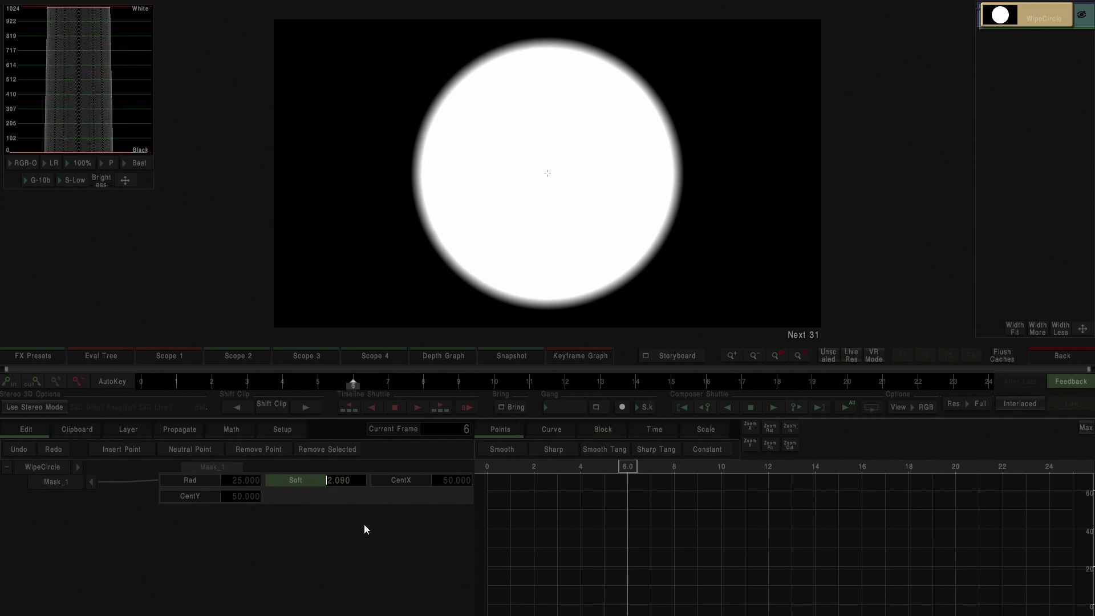
key("Up")
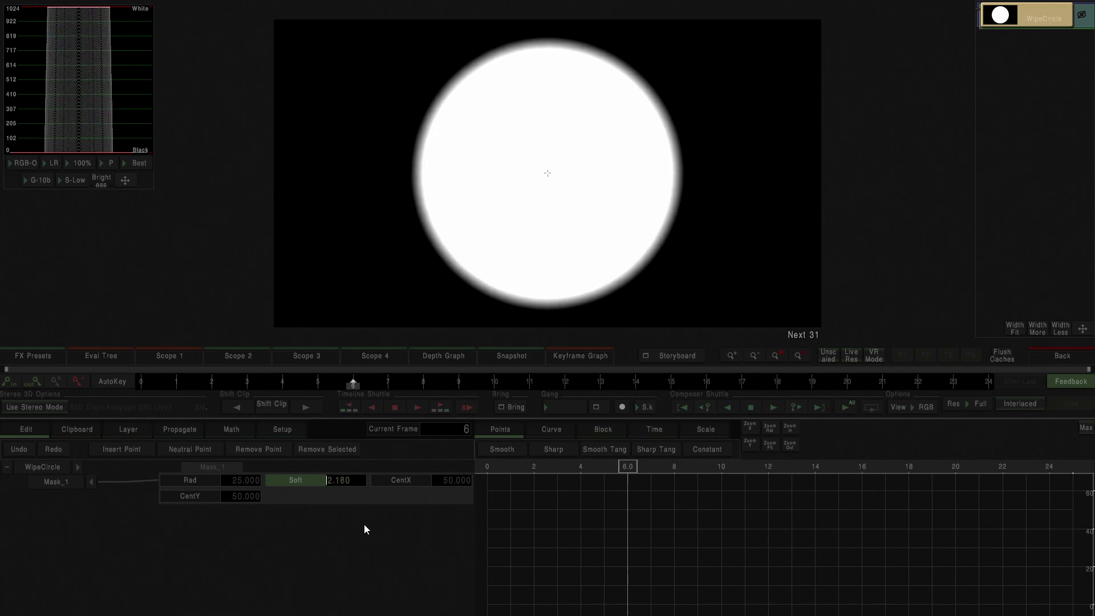
key("Up")
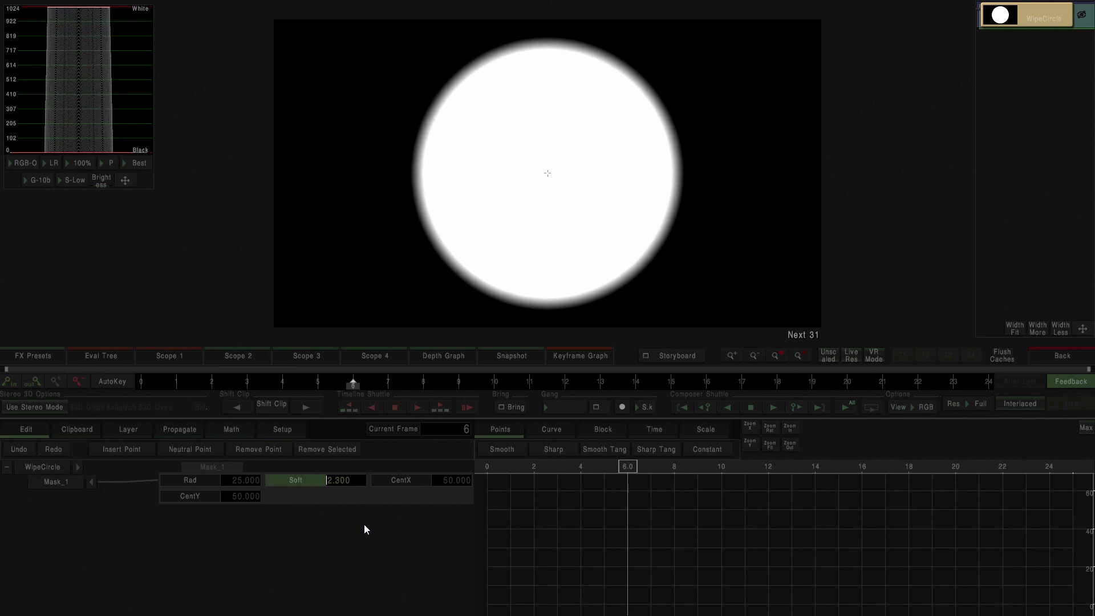
key("Return")
Step: Reset Soft to 0, go to frame 0 and insert a radius keyframe scrubbed down to 0
left_click(343, 480, "ctrl")
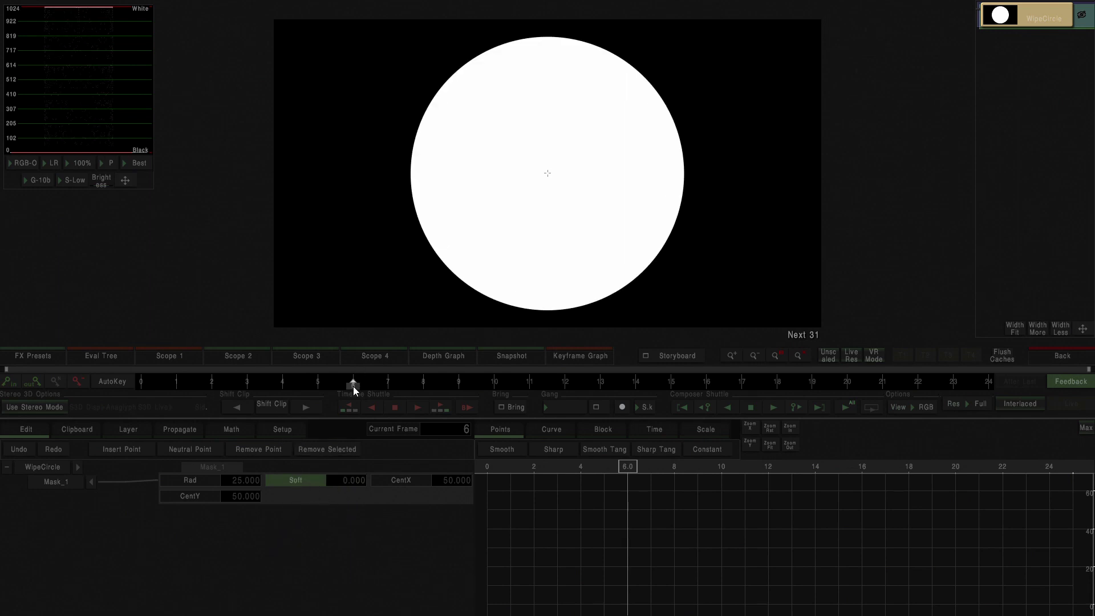
left_click_drag(352, 382, 141, 382)
left_click(190, 481)
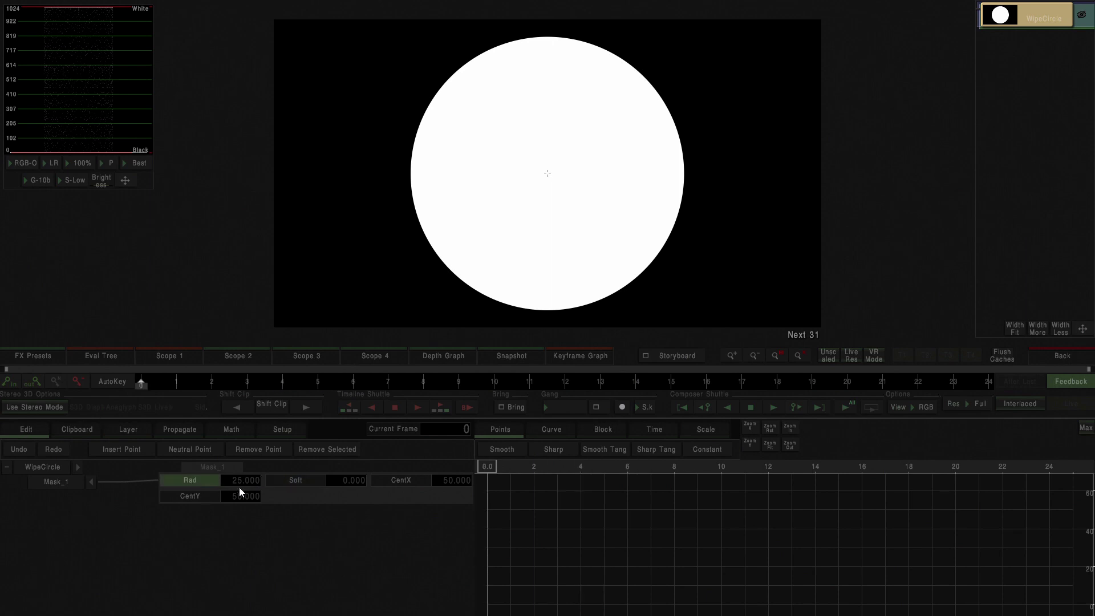
left_click(180, 447)
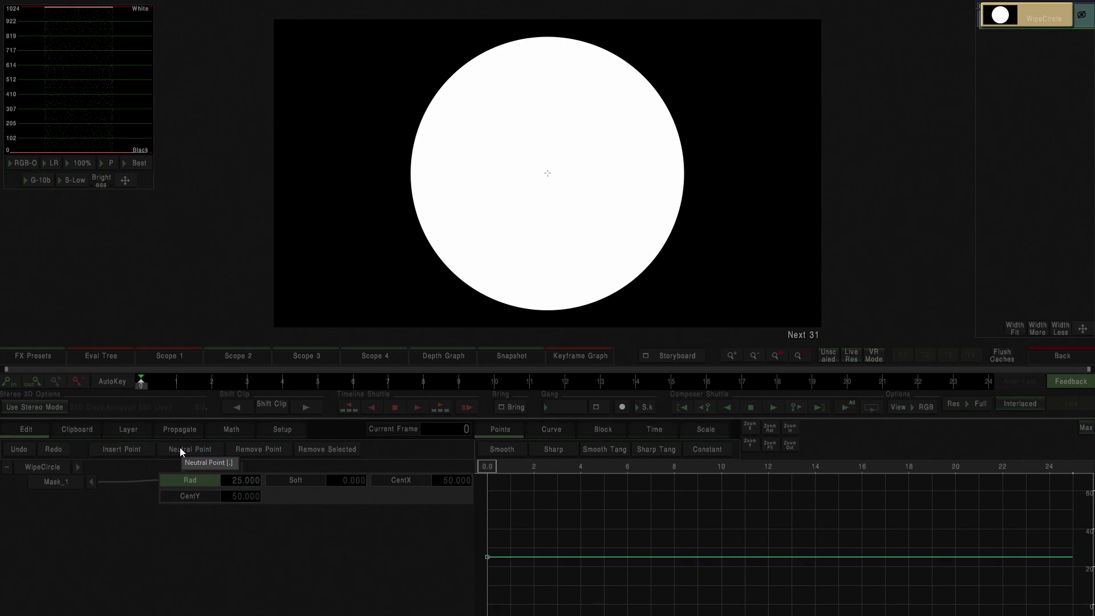
left_click(236, 480)
left_click_drag(224, 479, 229, 496)
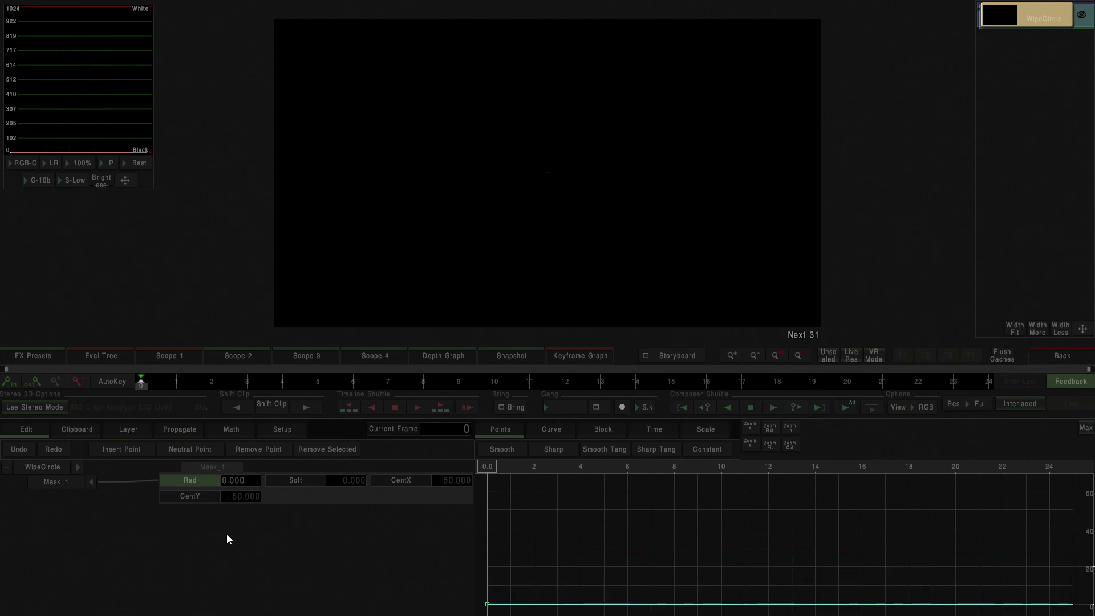
Step: Enable AutoKey and set the radius to 50 at frame 9
left_click(118, 382)
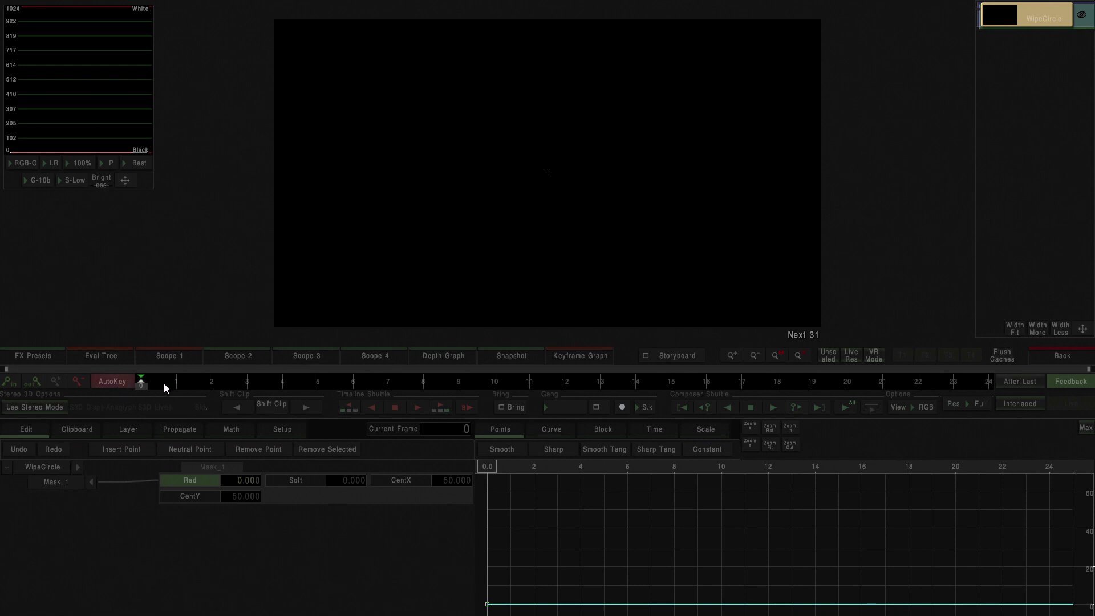
mouse_move(142, 383)
left_mouse_down()
mouse_move(636, 383)
mouse_move(454, 387)
left_mouse_up()
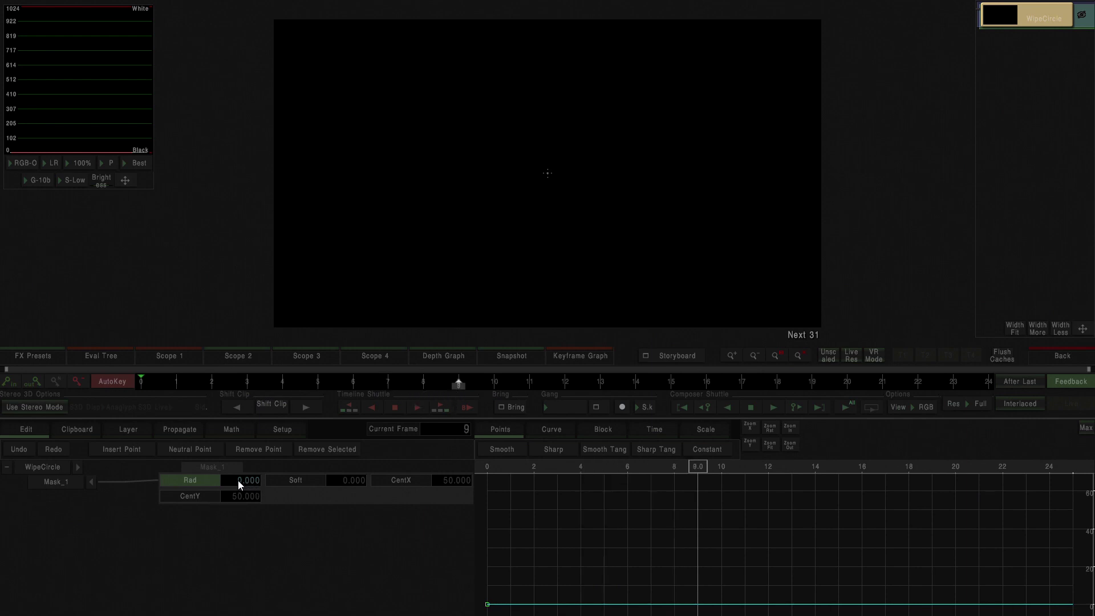
left_click_drag(238, 480, 272, 157)
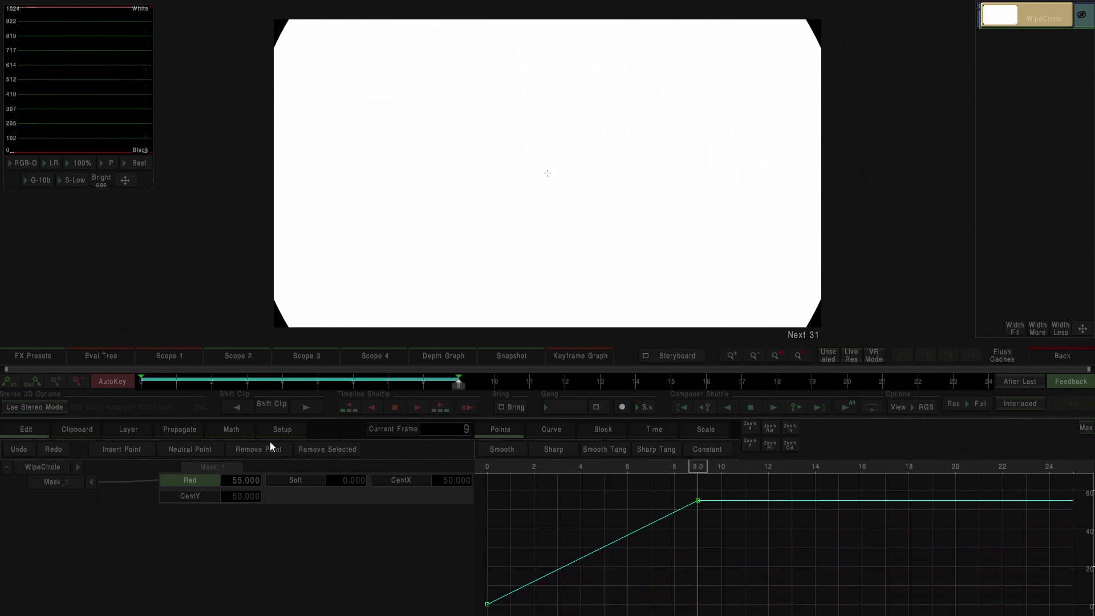
left_click_drag(238, 480, 233, 510)
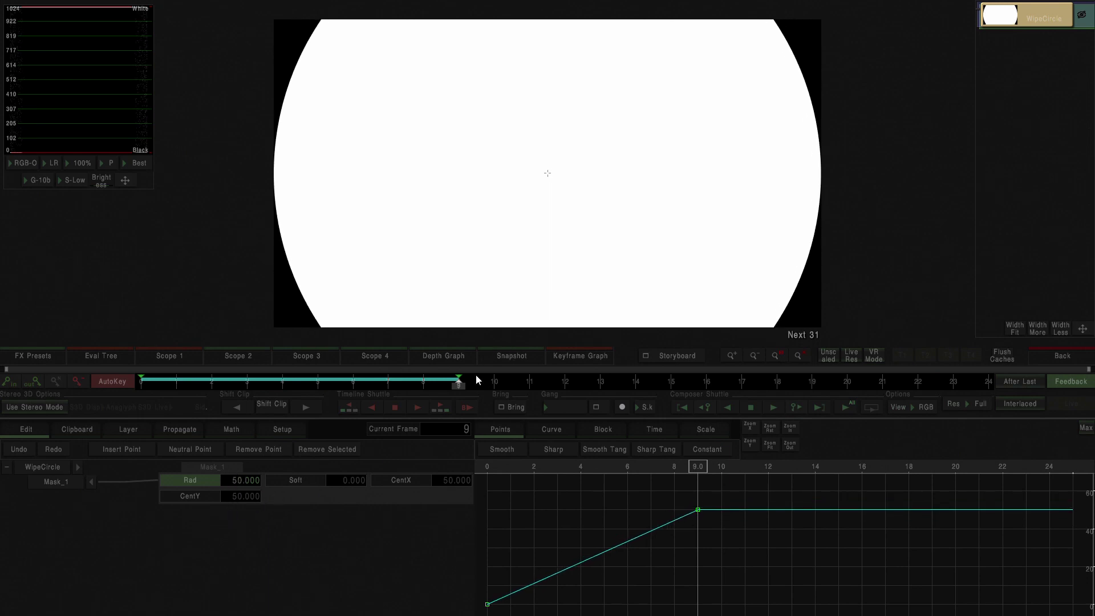
Step: Raise the radius to about 69 at frame 24 and play back the animation
left_click_drag(464, 385, 989, 388)
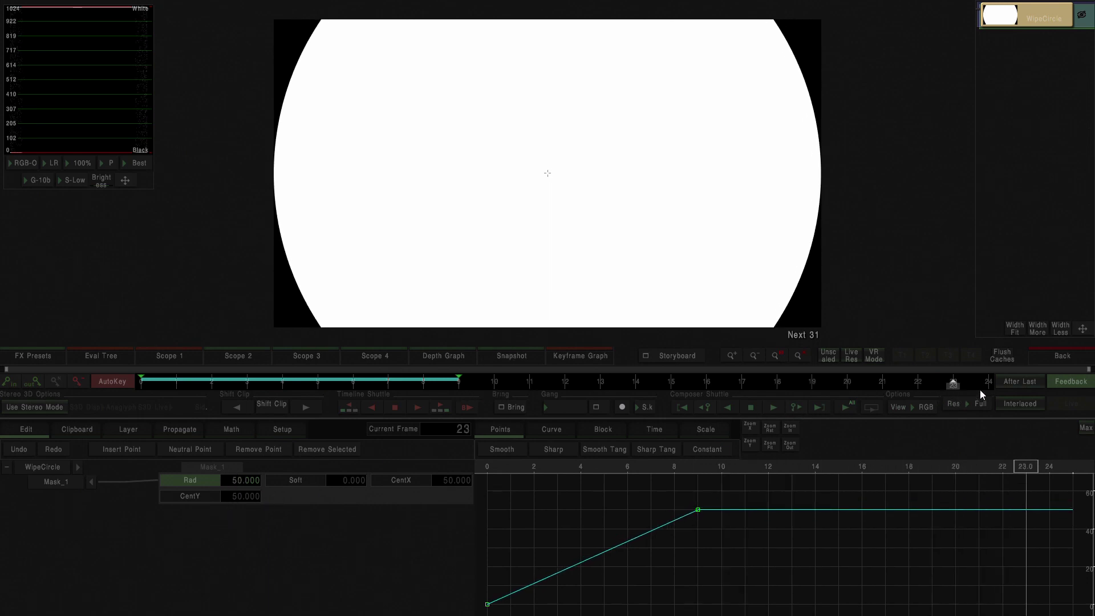
left_click_drag(232, 481, 242, 369)
left_click_drag(987, 384, 706, 384)
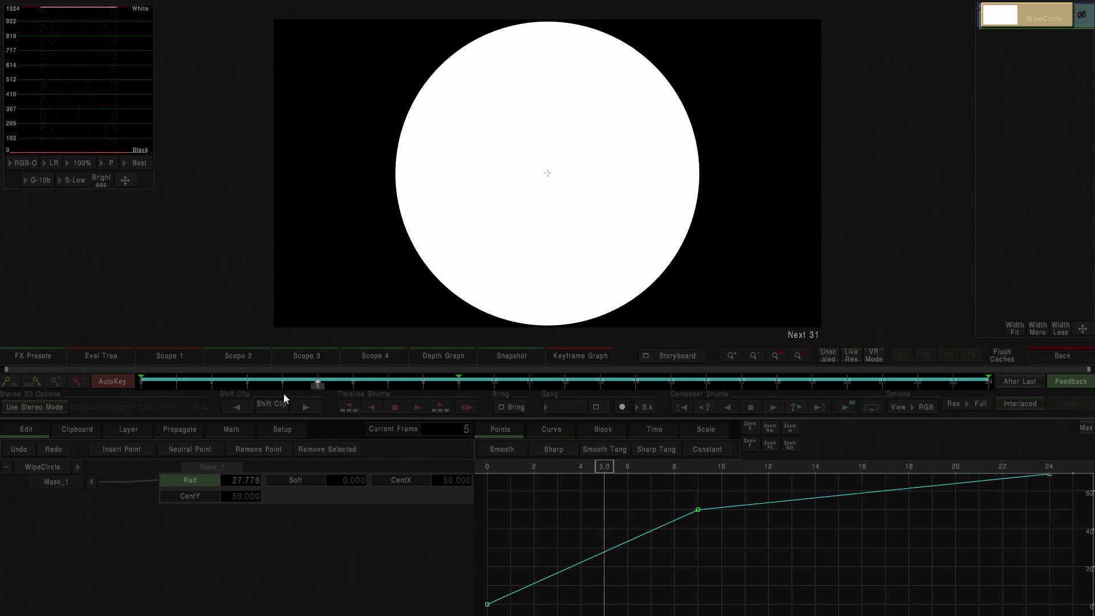
left_click(812, 411)
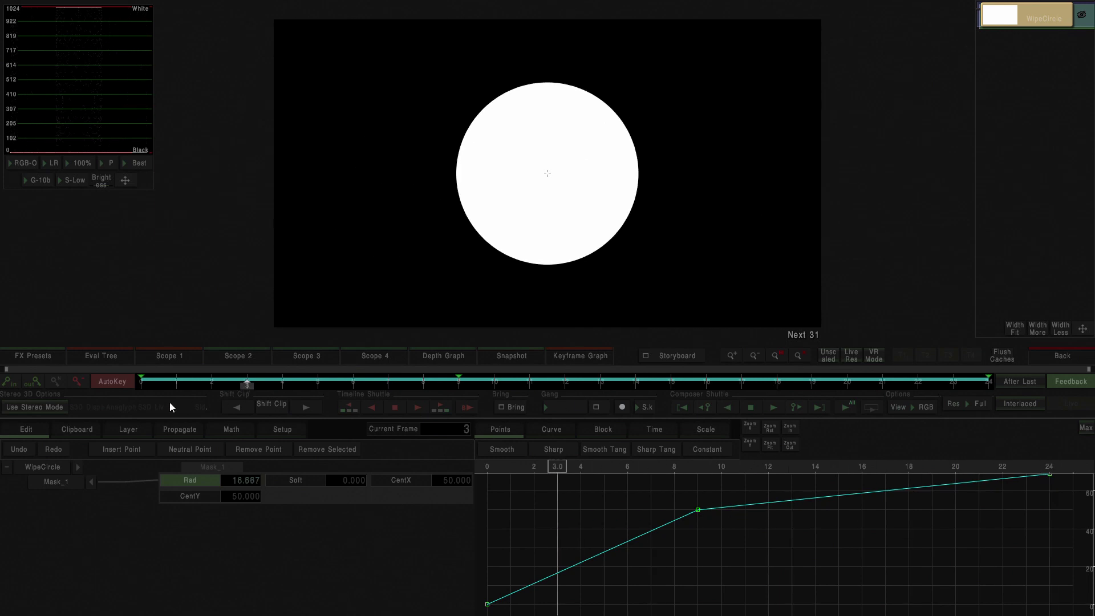